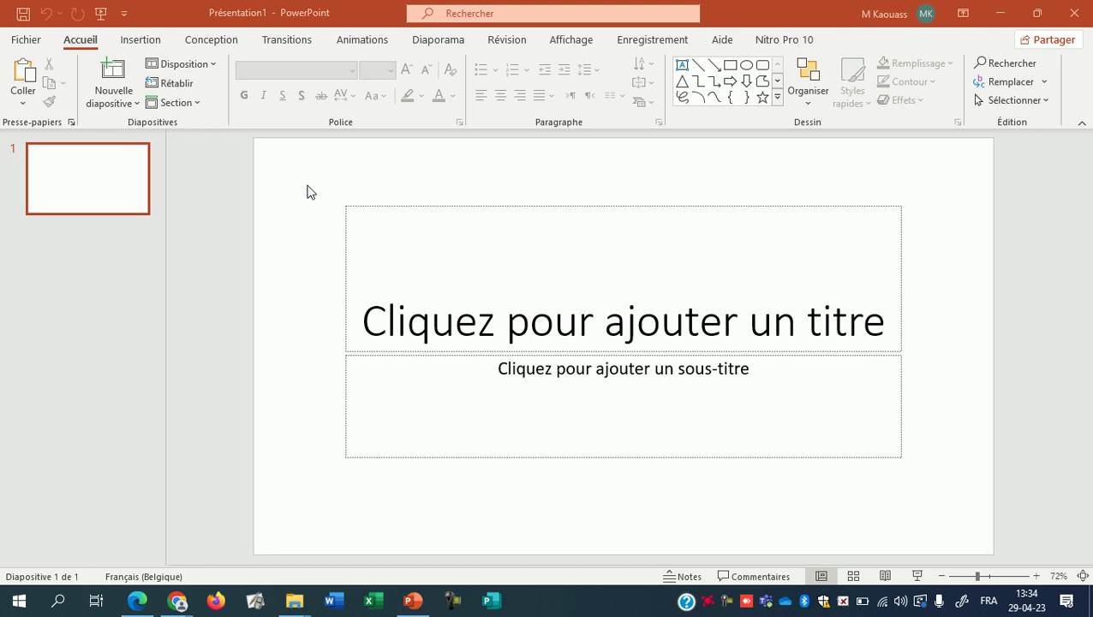
- Open the Album photo dialog from the Insertion tab
{"action": "left_click", "coordinate": [139, 41]}
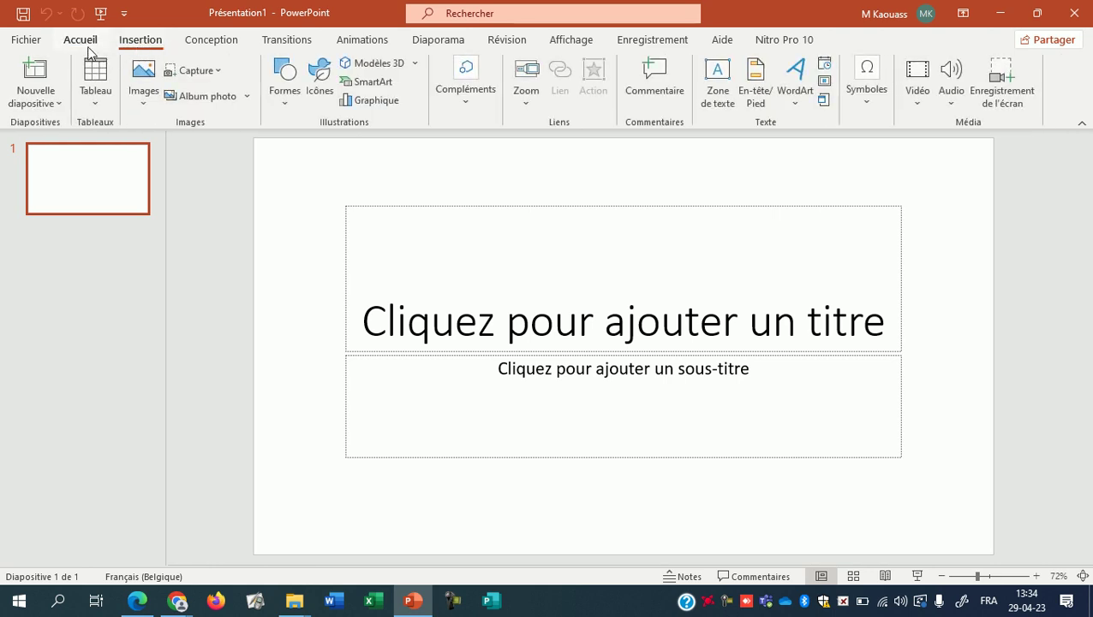
{"action": "left_click", "coordinate": [197, 96]}
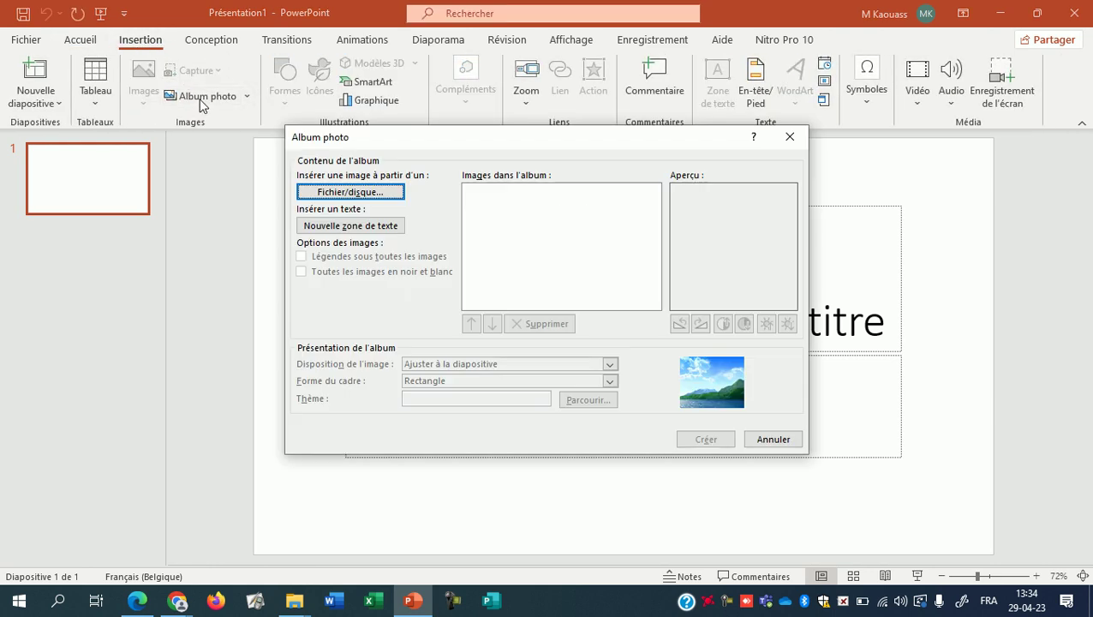
- Add all nine pictures from Desktop > PowerPoint > Images, arbre through VACHE, to the album
{"action": "left_click", "coordinate": [375, 195]}
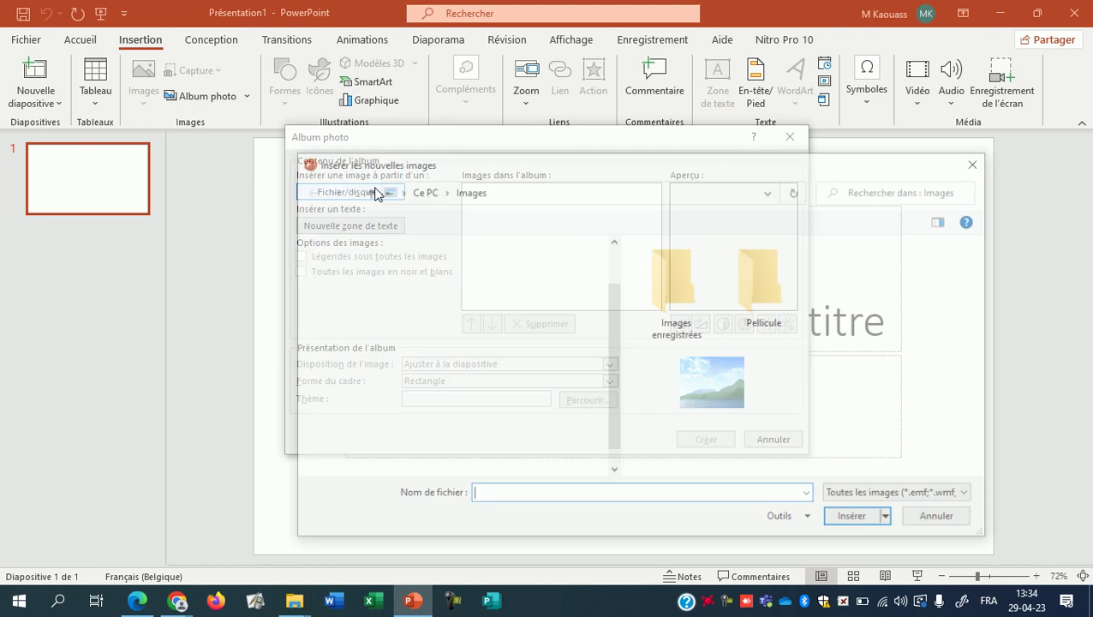
{"action": "left_click", "coordinate": [353, 322]}
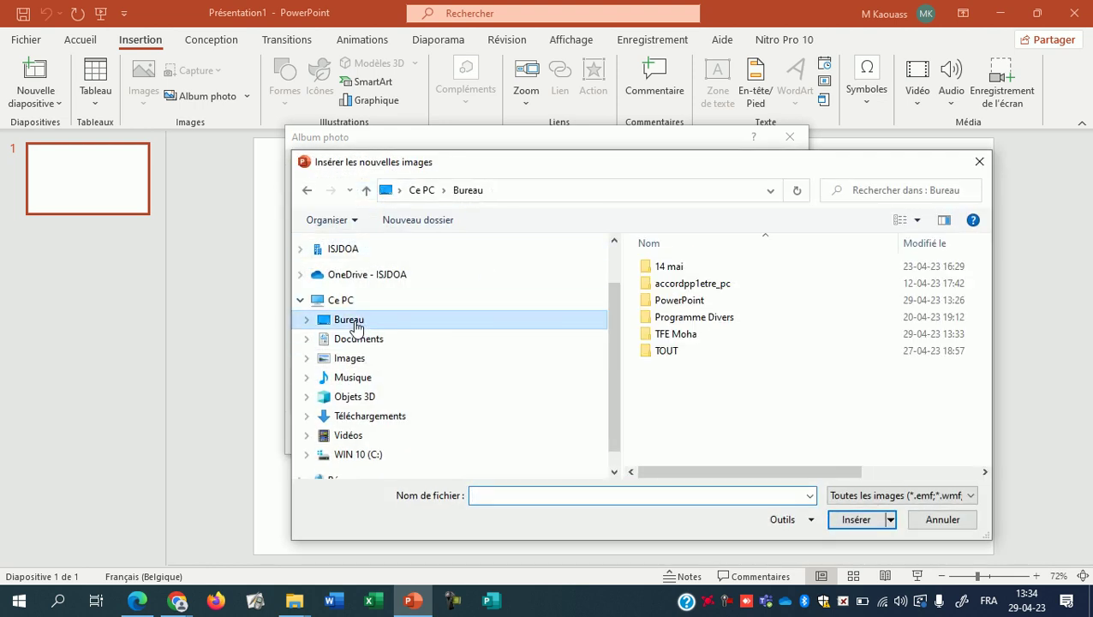
{"action": "double_click", "coordinate": [678, 300]}
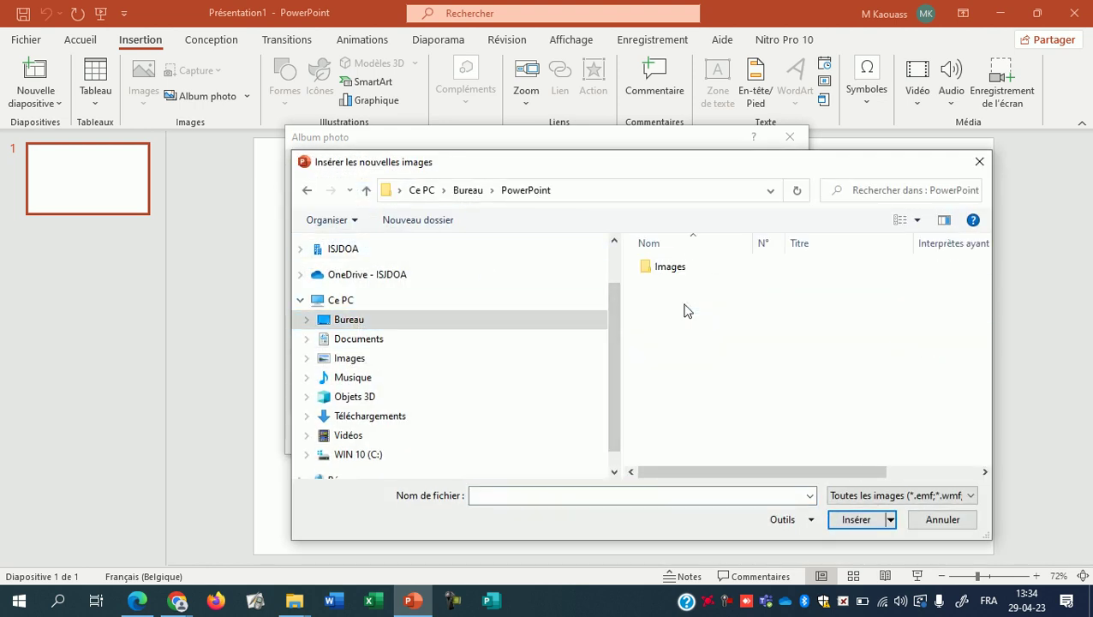
{"action": "double_click", "coordinate": [668, 266]}
{"action": "left_click", "coordinate": [683, 298]}
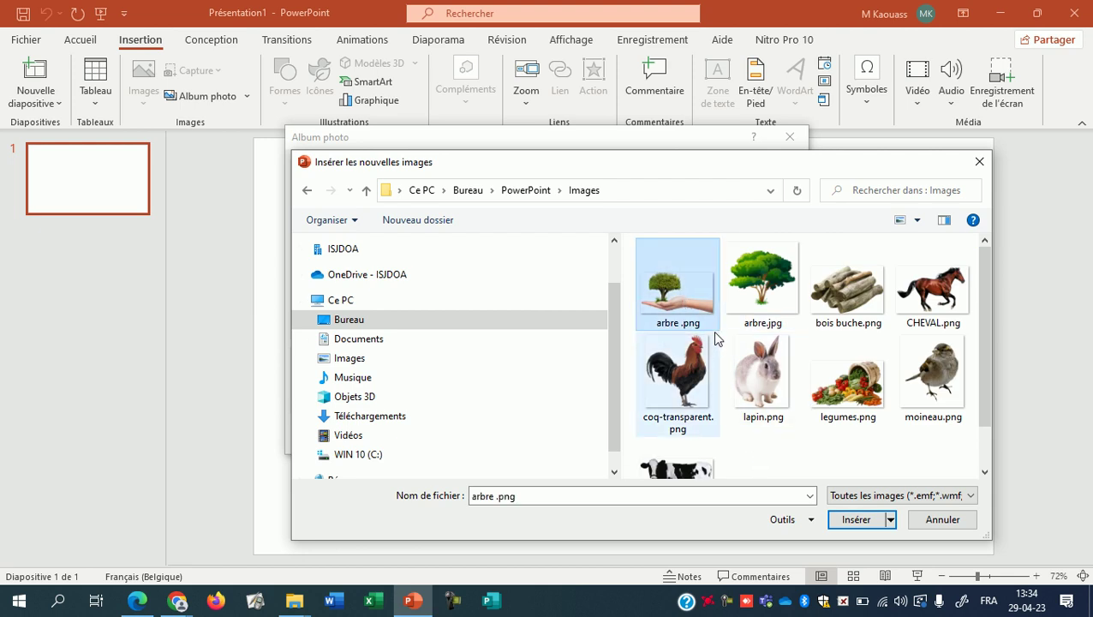
{"action": "key", "text": "ctrl+a"}
{"action": "left_click", "coordinate": [691, 296]}
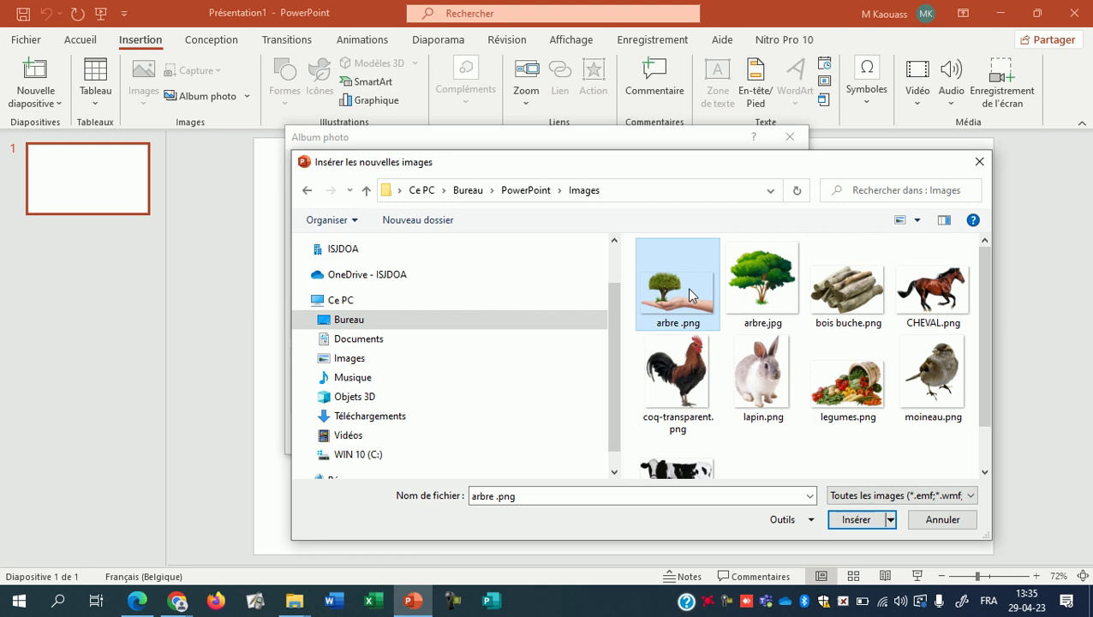
{"action": "left_click", "coordinate": [676, 467], "text": "shift"}
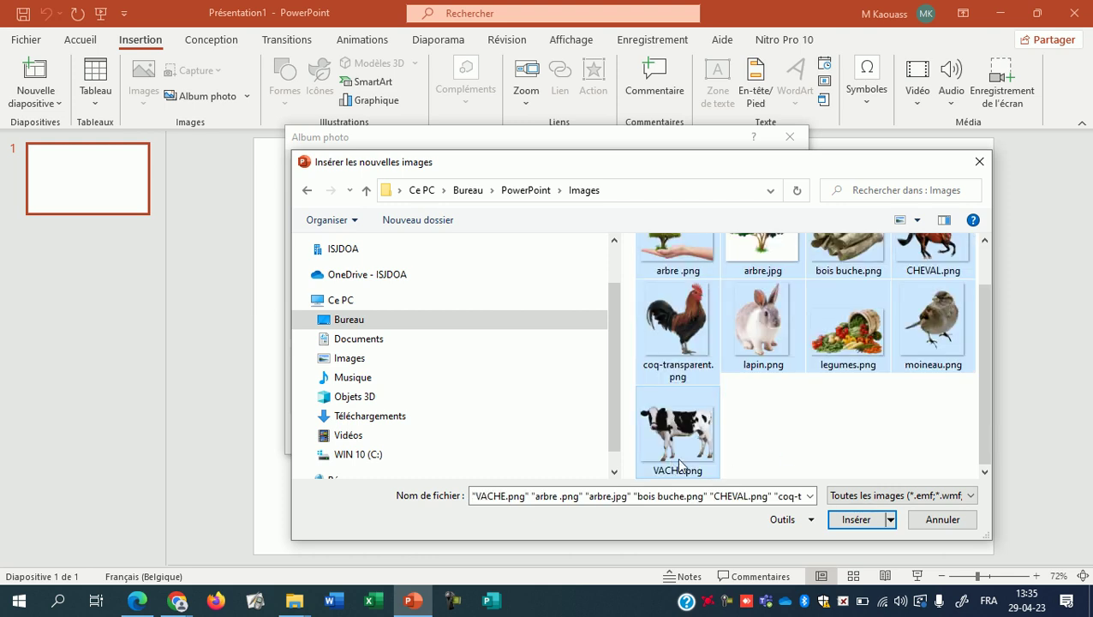
{"action": "left_click", "coordinate": [761, 428]}
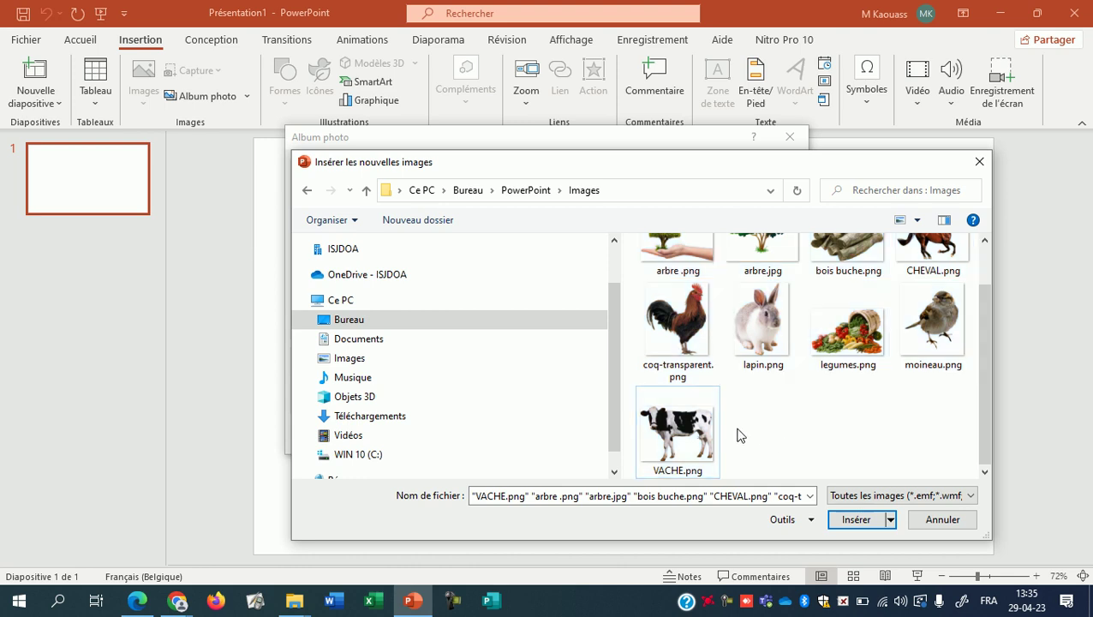
{"action": "left_click", "coordinate": [664, 433]}
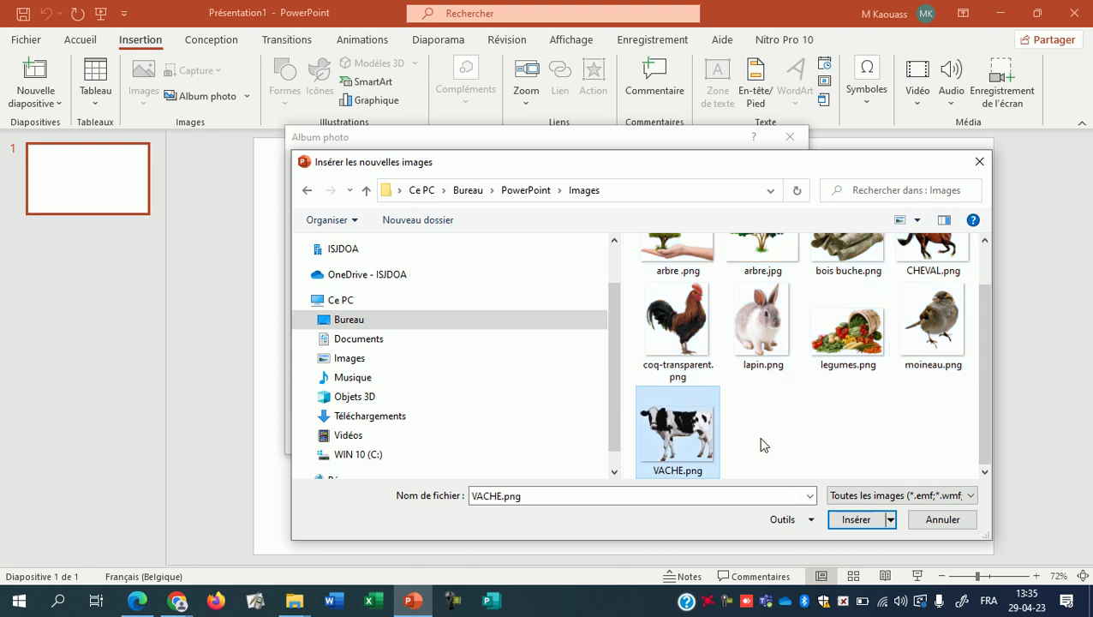
{"action": "key", "text": "ctrl+a"}
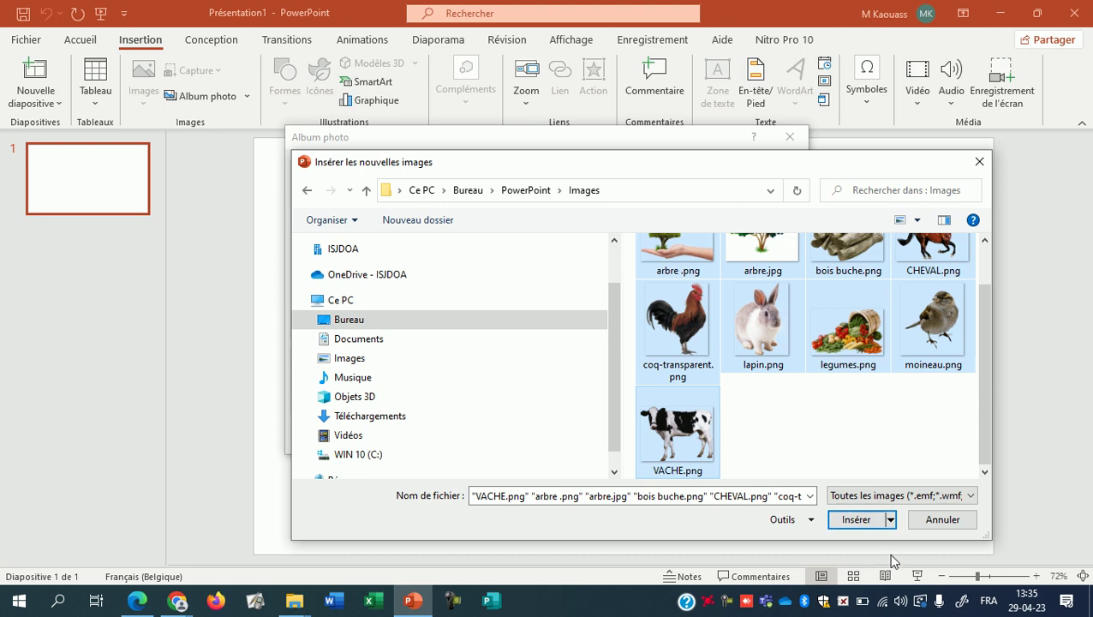
{"action": "left_click", "coordinate": [856, 519]}
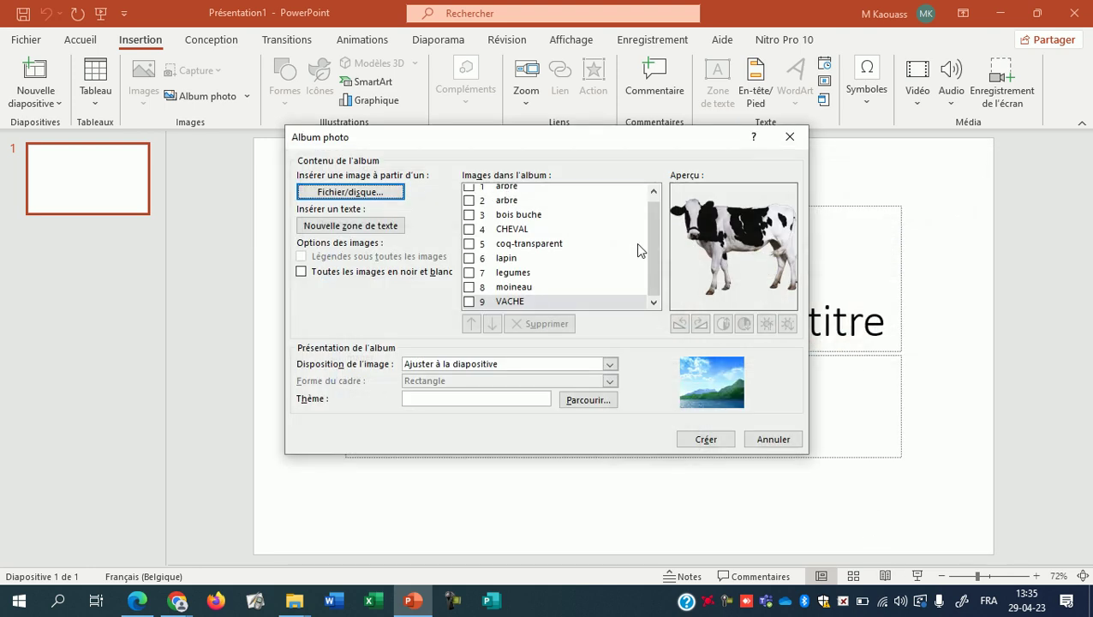
- Move the lapin picture up to first place in the album order
{"action": "left_click", "coordinate": [507, 190]}
{"action": "left_click", "coordinate": [507, 204]}
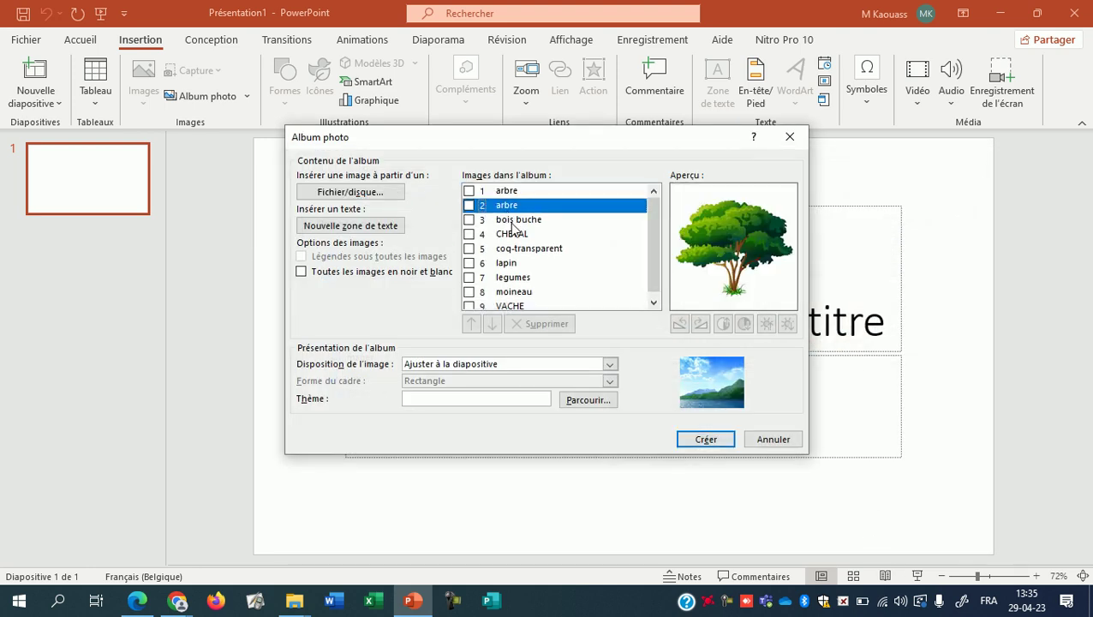
{"action": "left_click", "coordinate": [518, 248]}
{"action": "left_click", "coordinate": [512, 191]}
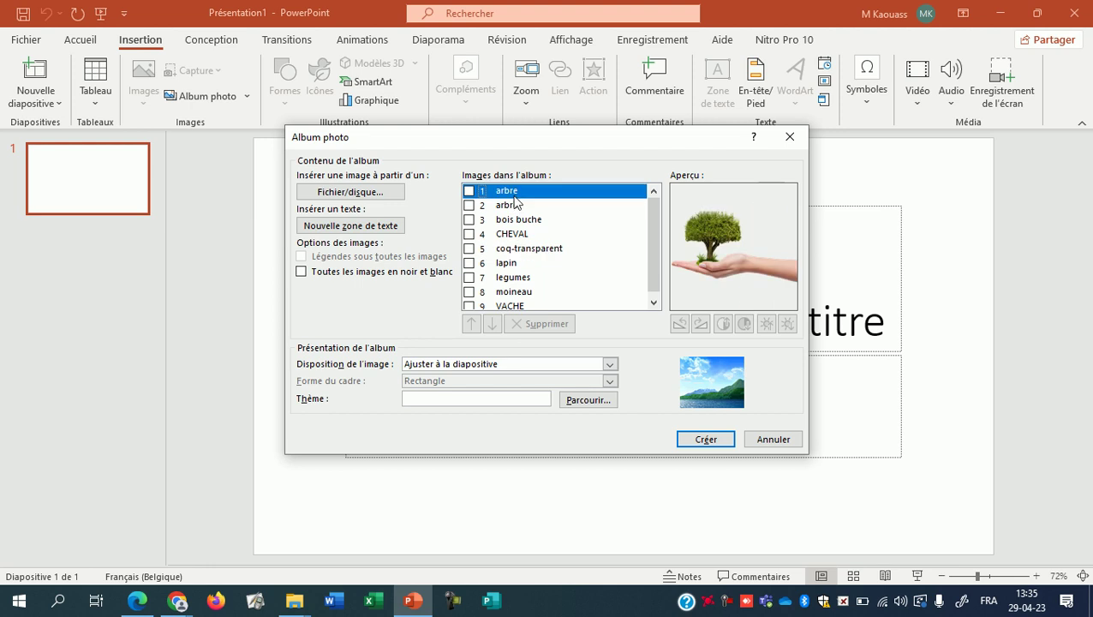
{"action": "left_click", "coordinate": [505, 264]}
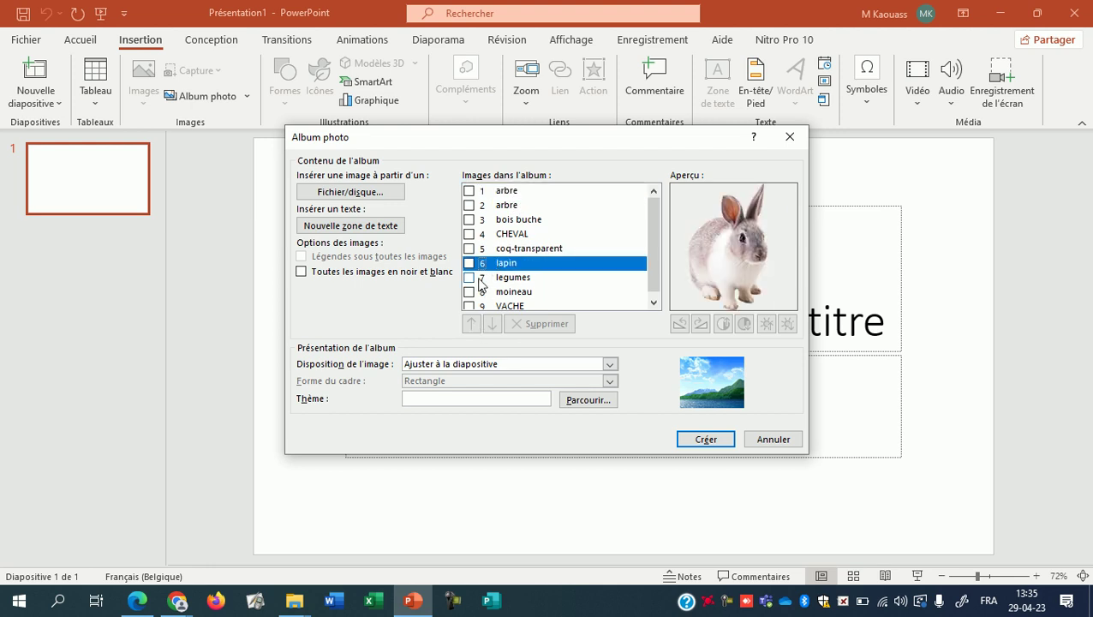
{"action": "left_click", "coordinate": [470, 263]}
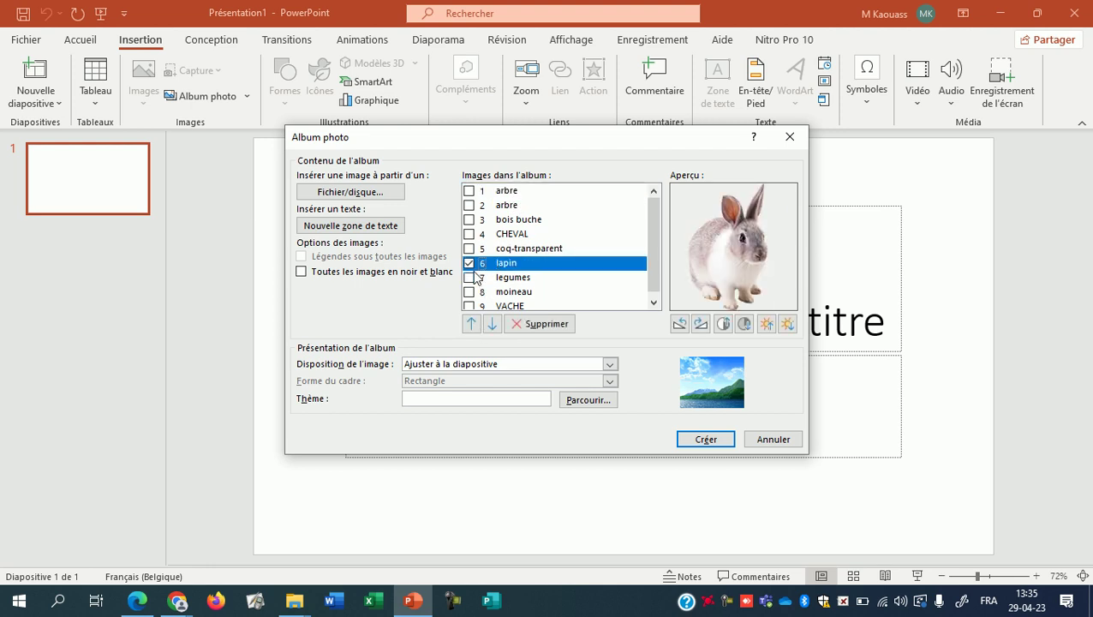
{"action": "left_click", "coordinate": [471, 324]}
{"action": "left_click", "coordinate": [472, 324]}
{"action": "left_click", "coordinate": [471, 323]}
{"action": "left_click", "coordinate": [471, 324]}
{"action": "left_click", "coordinate": [471, 324]}
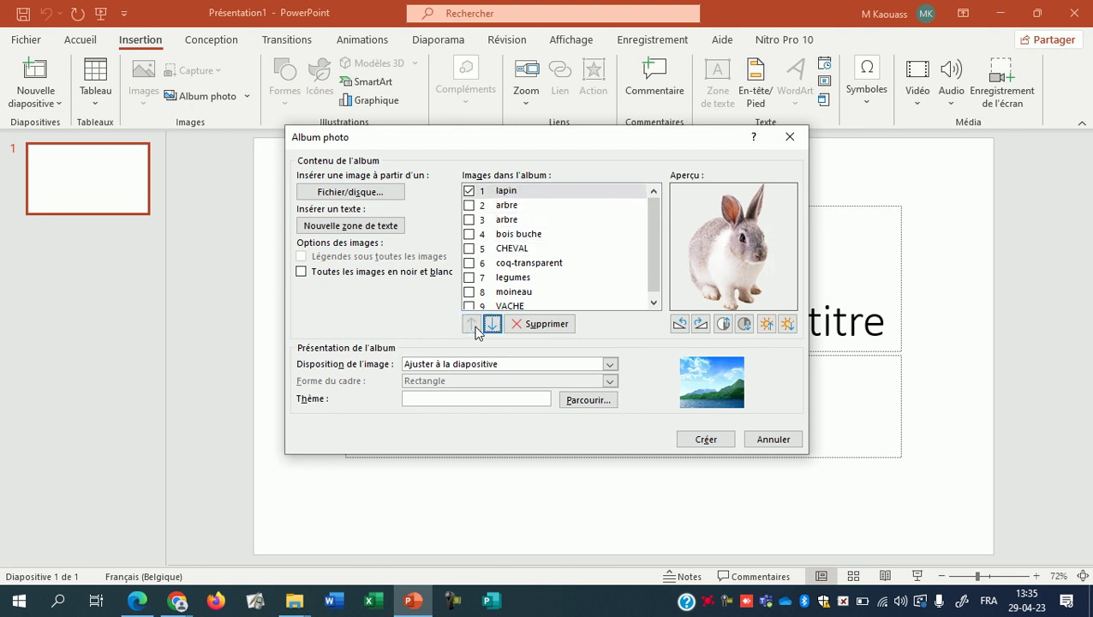
- Move CHEVAL up two places to third, right after lapin and arbre
{"action": "left_click", "coordinate": [502, 192]}
{"action": "left_click", "coordinate": [503, 208]}
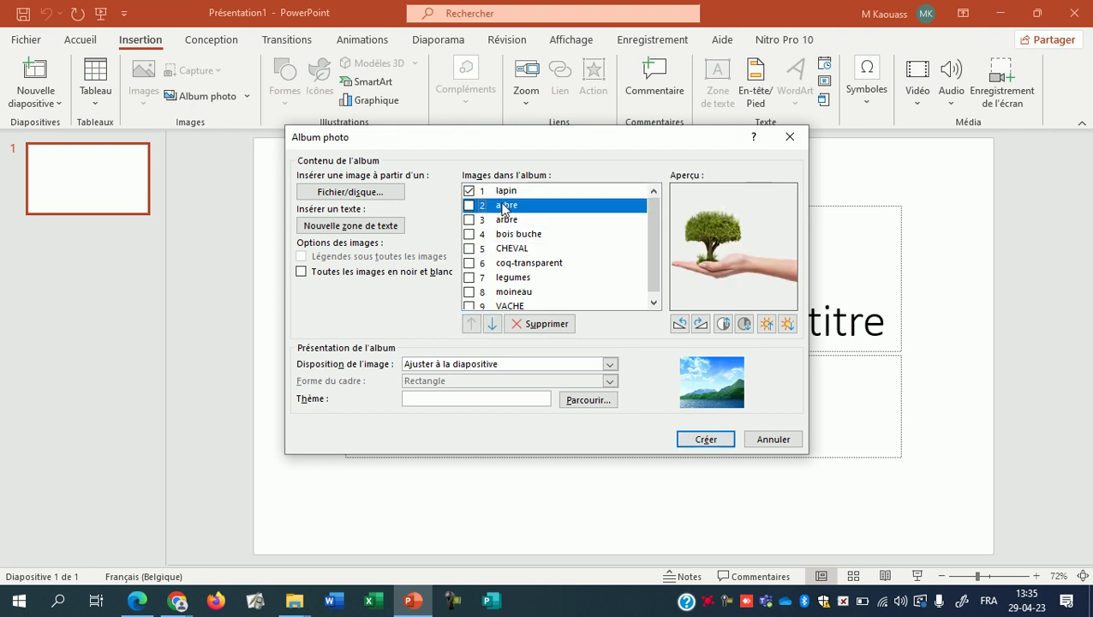
{"action": "left_click", "coordinate": [509, 220]}
{"action": "left_click", "coordinate": [510, 236]}
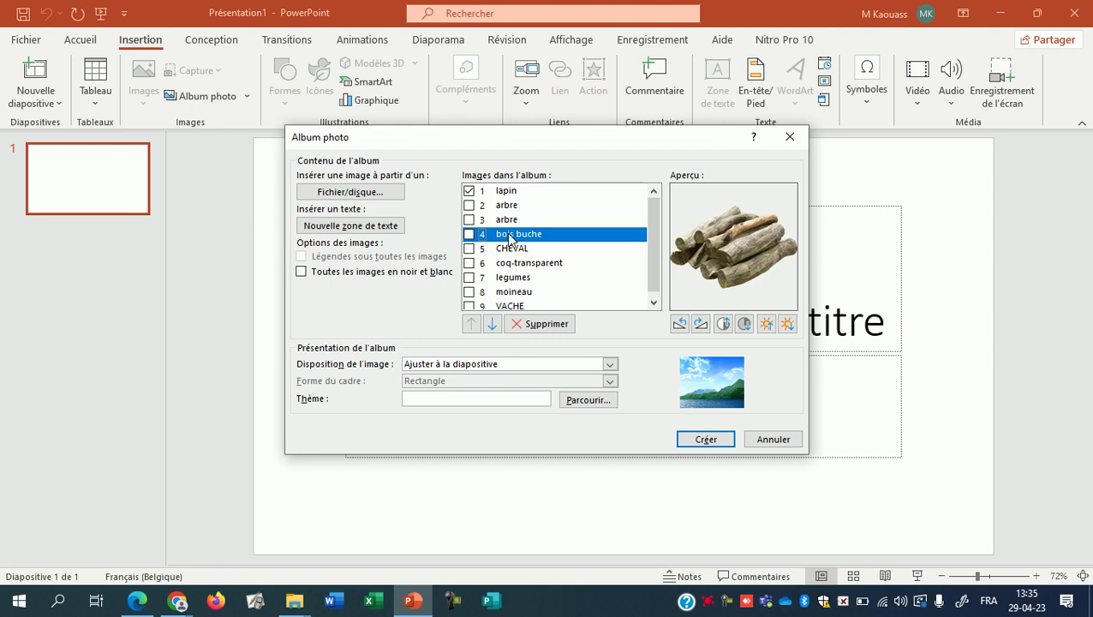
{"action": "left_click", "coordinate": [510, 250]}
{"action": "left_click", "coordinate": [469, 248]}
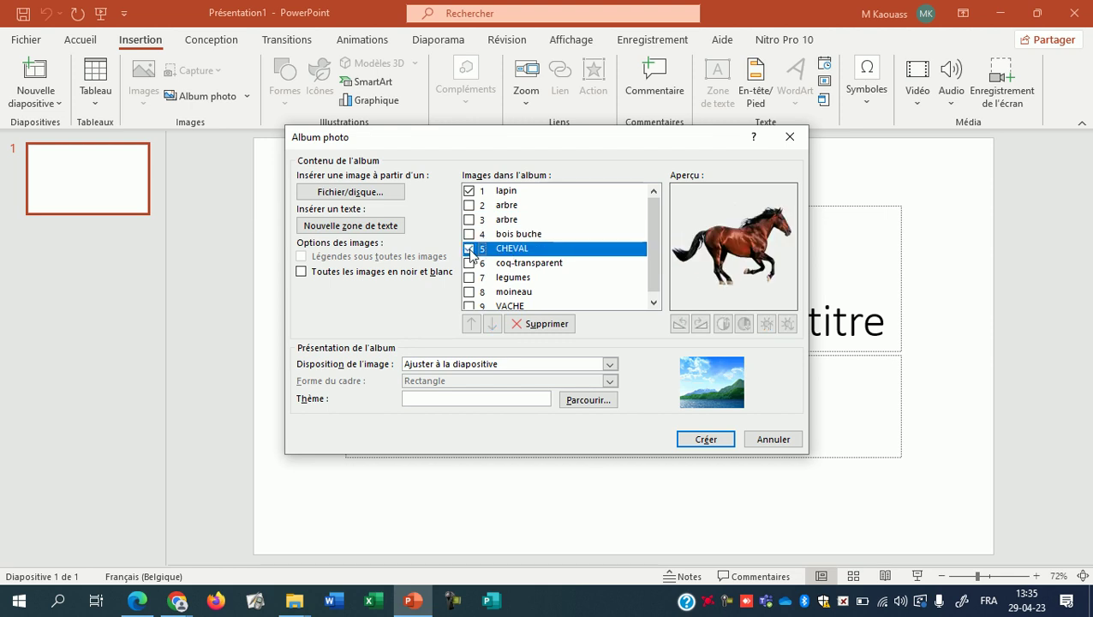
{"action": "left_click", "coordinate": [469, 192]}
{"action": "left_click", "coordinate": [485, 248]}
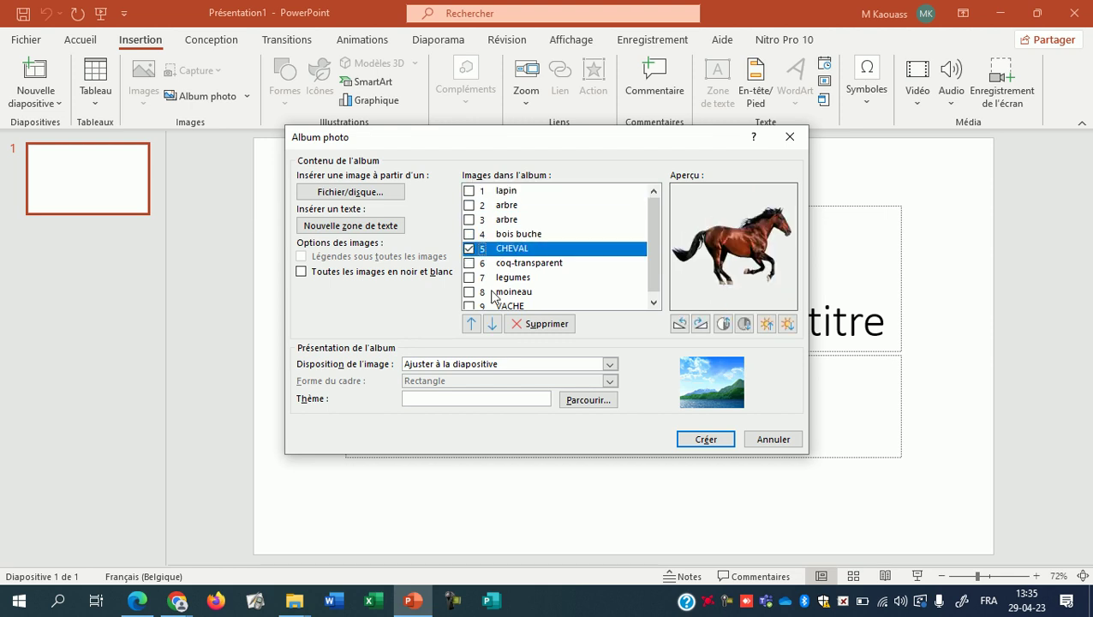
{"action": "left_click", "coordinate": [471, 325]}
{"action": "left_click", "coordinate": [471, 324]}
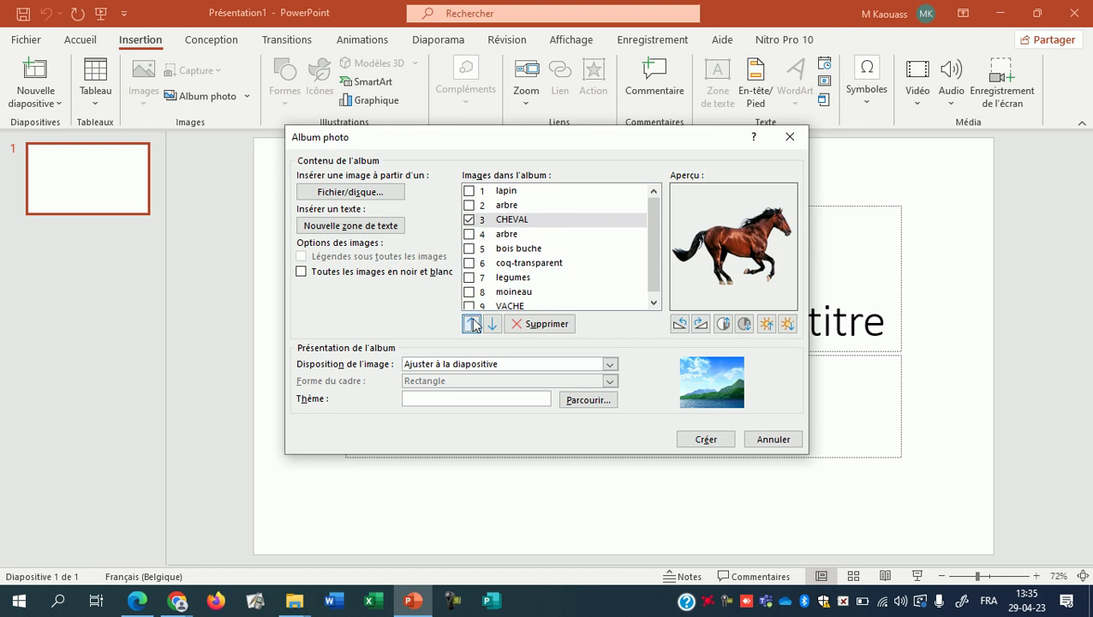
{"action": "left_click", "coordinate": [505, 206]}
{"action": "left_click", "coordinate": [505, 191]}
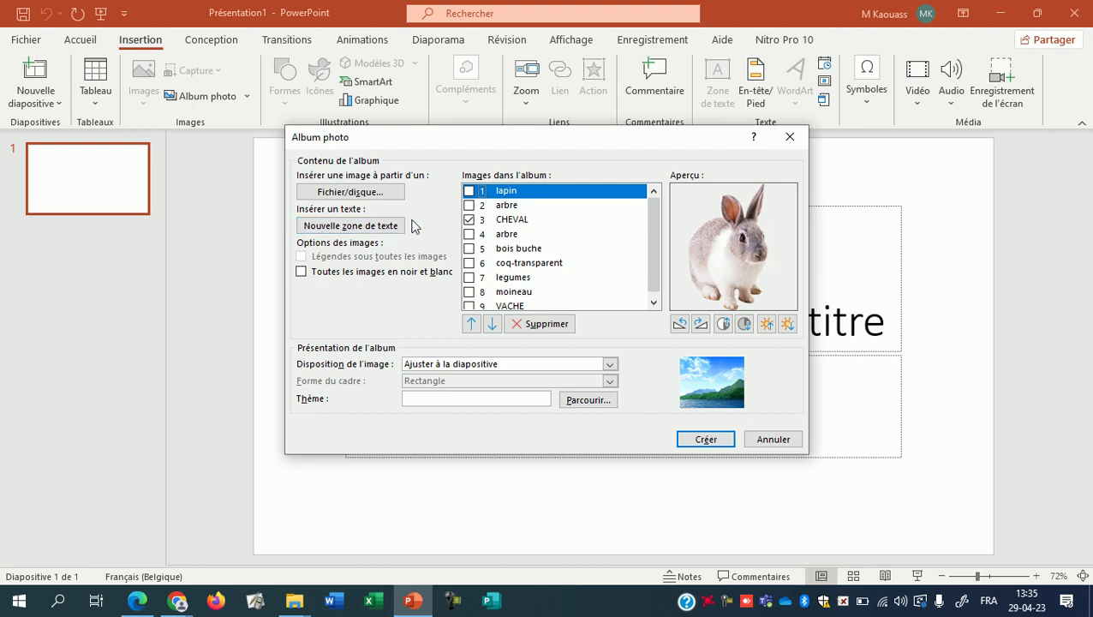
{"action": "left_click", "coordinate": [383, 230]}
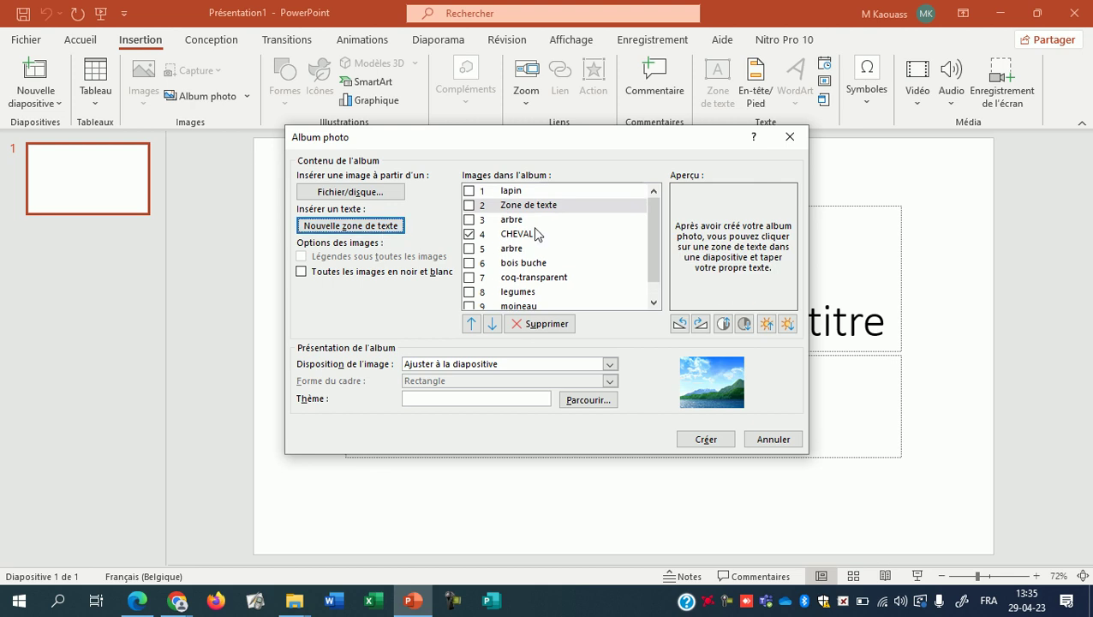
{"action": "left_click", "coordinate": [524, 190]}
{"action": "left_click", "coordinate": [525, 206]}
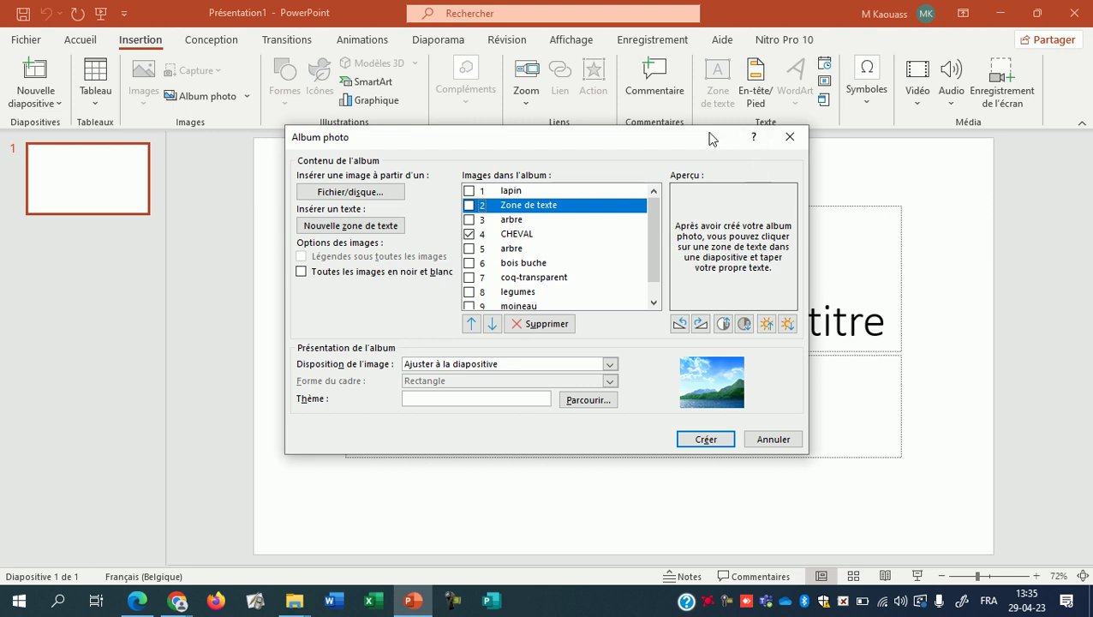
{"action": "left_click_drag", "start_coordinate": [707, 137], "coordinate": [541, 144]}
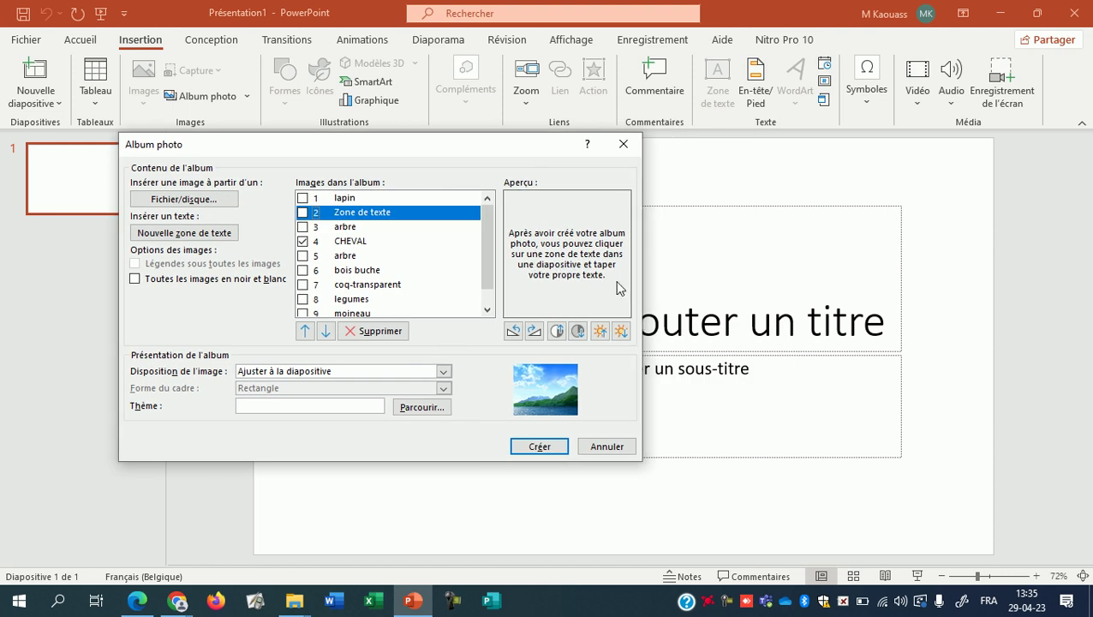
{"action": "left_click", "coordinate": [304, 241]}
{"action": "left_click", "coordinate": [331, 219]}
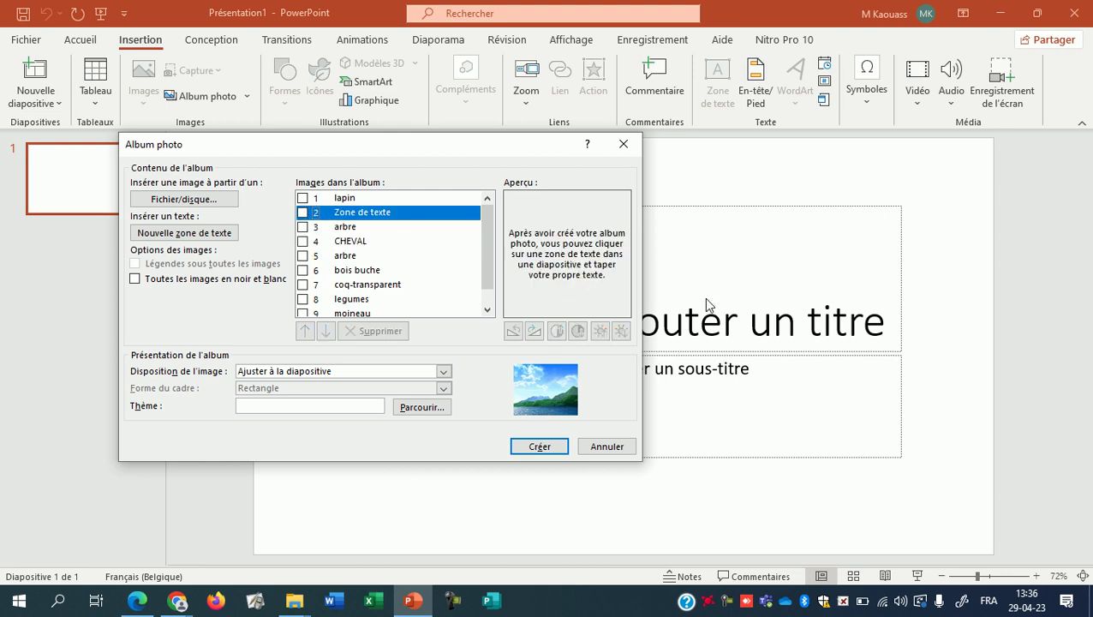
{"action": "left_click", "coordinate": [303, 213]}
{"action": "left_click", "coordinate": [381, 330]}
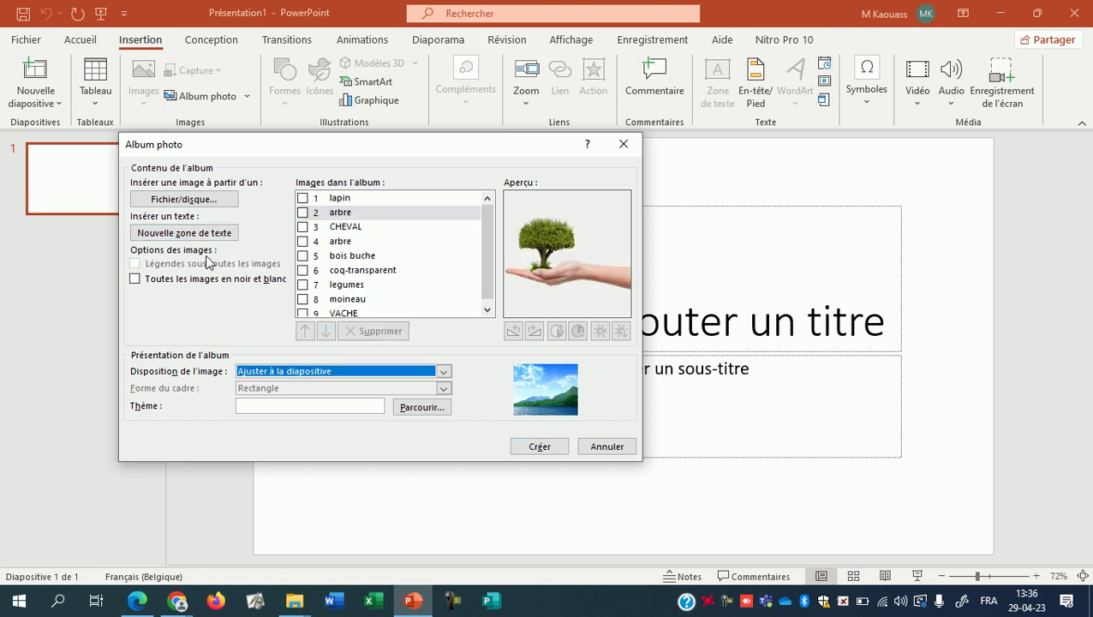
{"action": "left_click", "coordinate": [357, 255]}
{"action": "left_click", "coordinate": [357, 272]}
{"action": "left_click", "coordinate": [346, 228]}
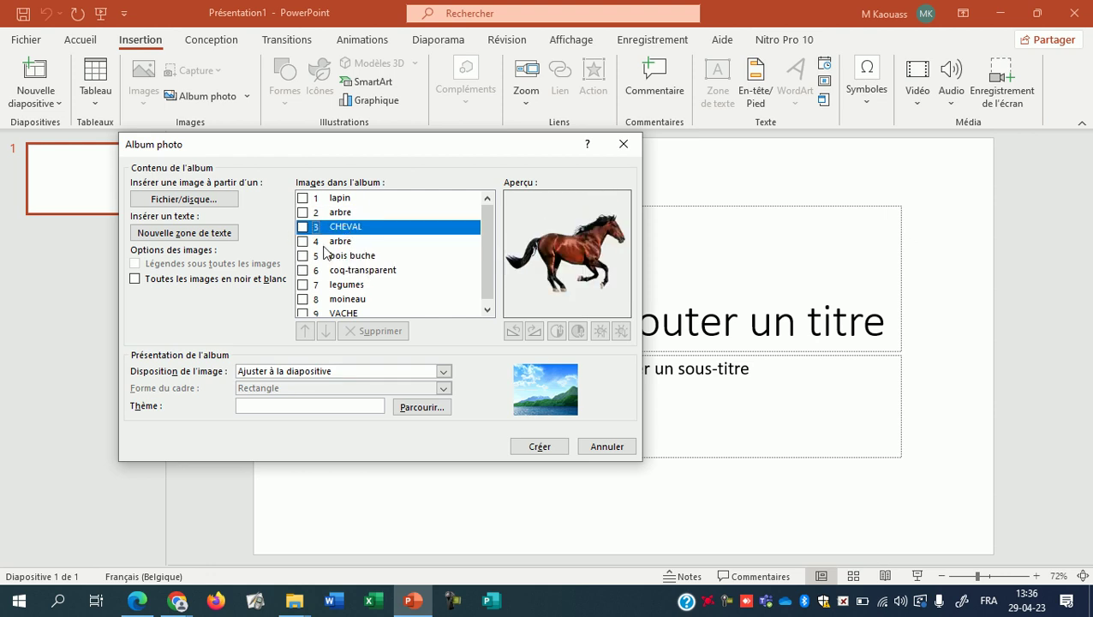
{"action": "left_click", "coordinate": [137, 280]}
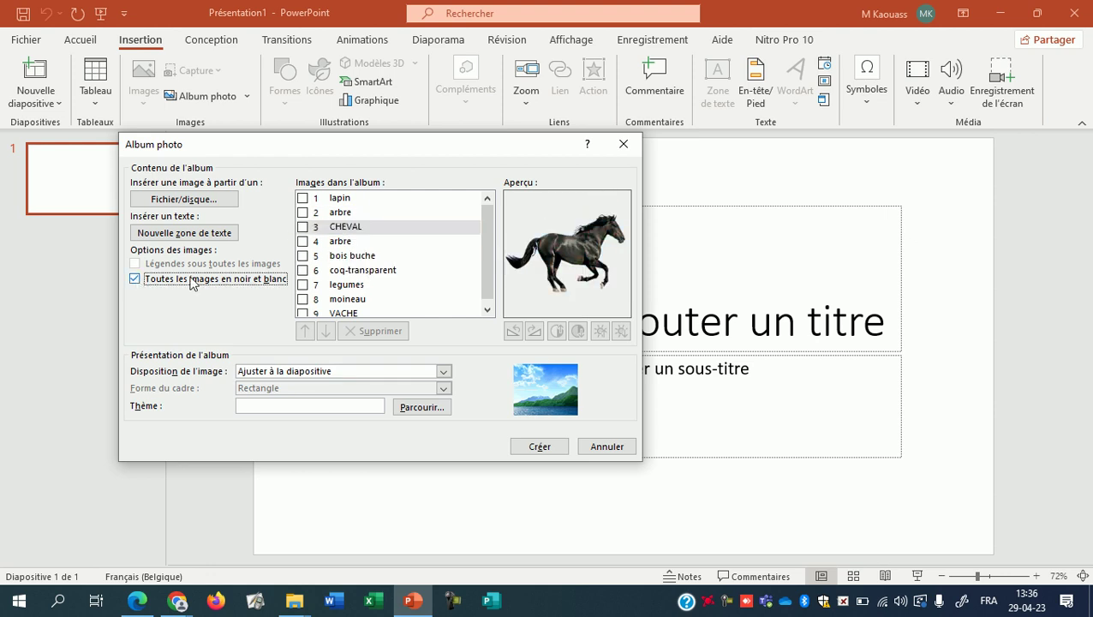
{"action": "left_click", "coordinate": [324, 272]}
{"action": "left_click", "coordinate": [347, 300]}
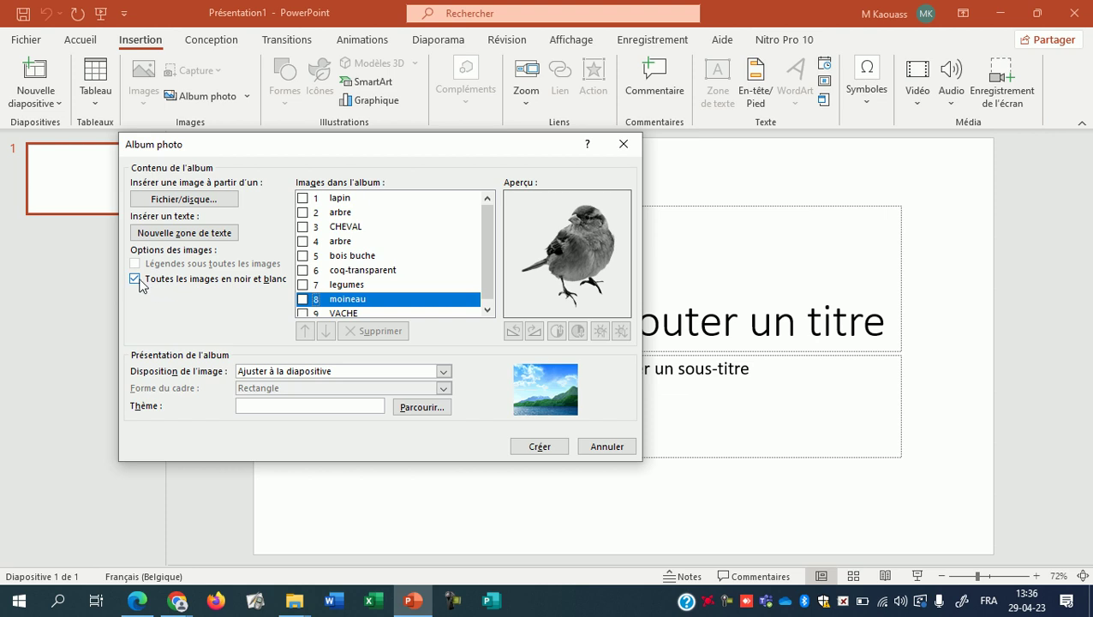
{"action": "left_click", "coordinate": [134, 281]}
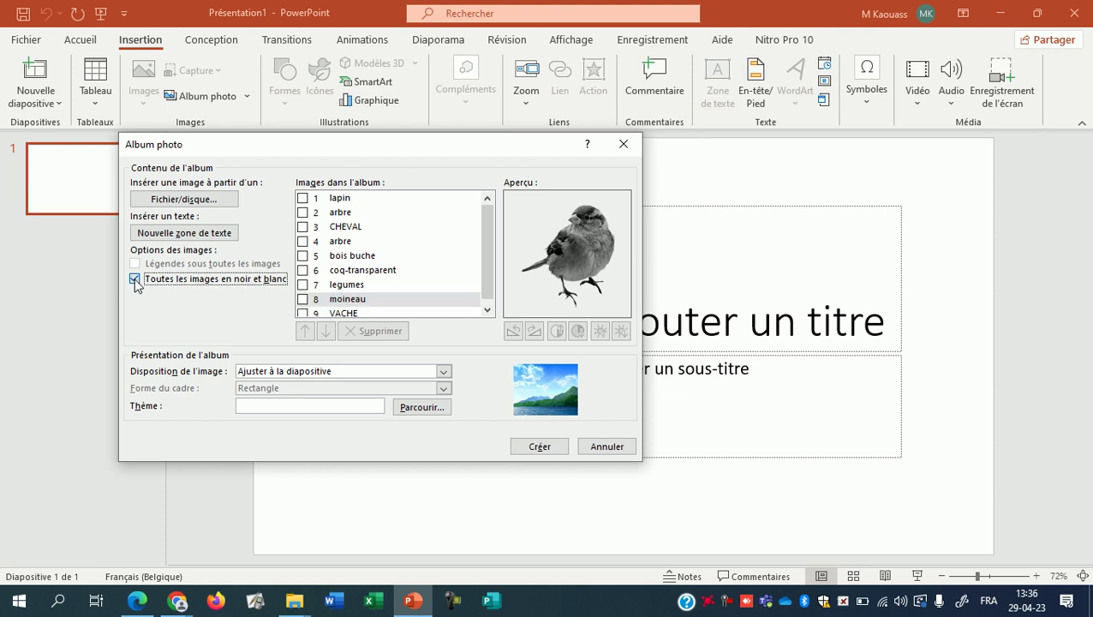
{"action": "left_click", "coordinate": [347, 199]}
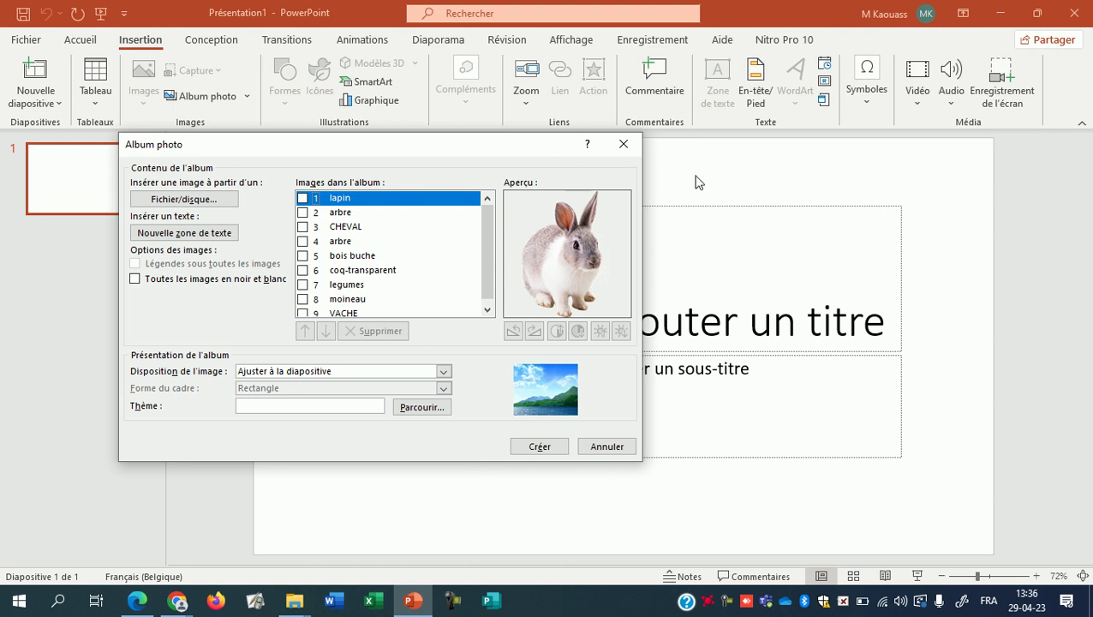
{"action": "left_click", "coordinate": [443, 372]}
{"action": "left_click", "coordinate": [297, 408]}
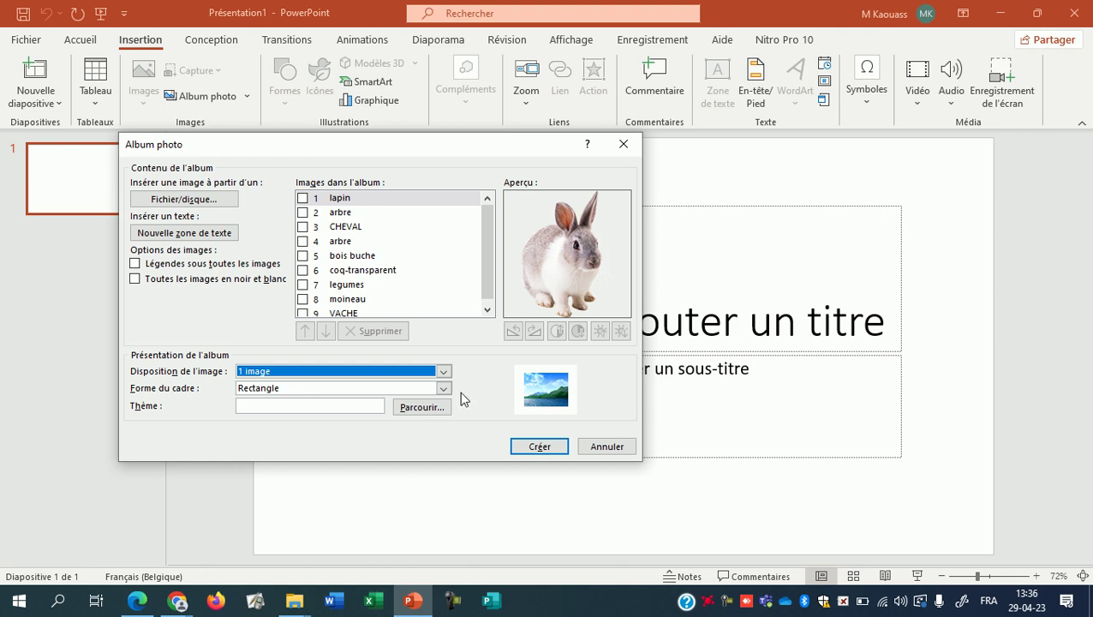
{"action": "left_click", "coordinate": [443, 371]}
{"action": "left_click", "coordinate": [295, 415]}
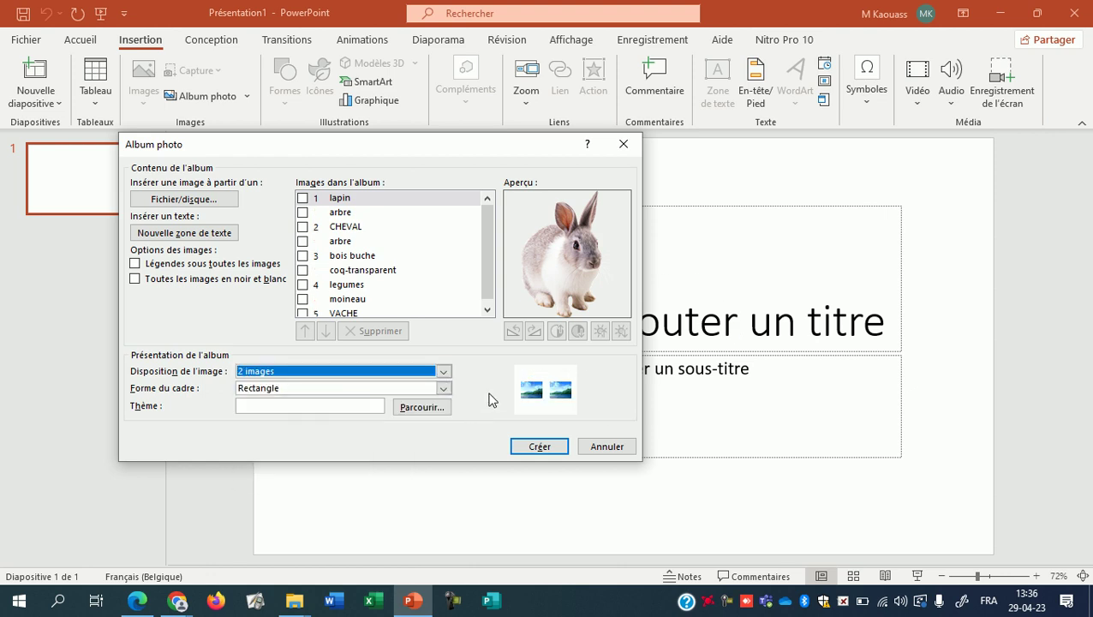
{"action": "left_click", "coordinate": [404, 374]}
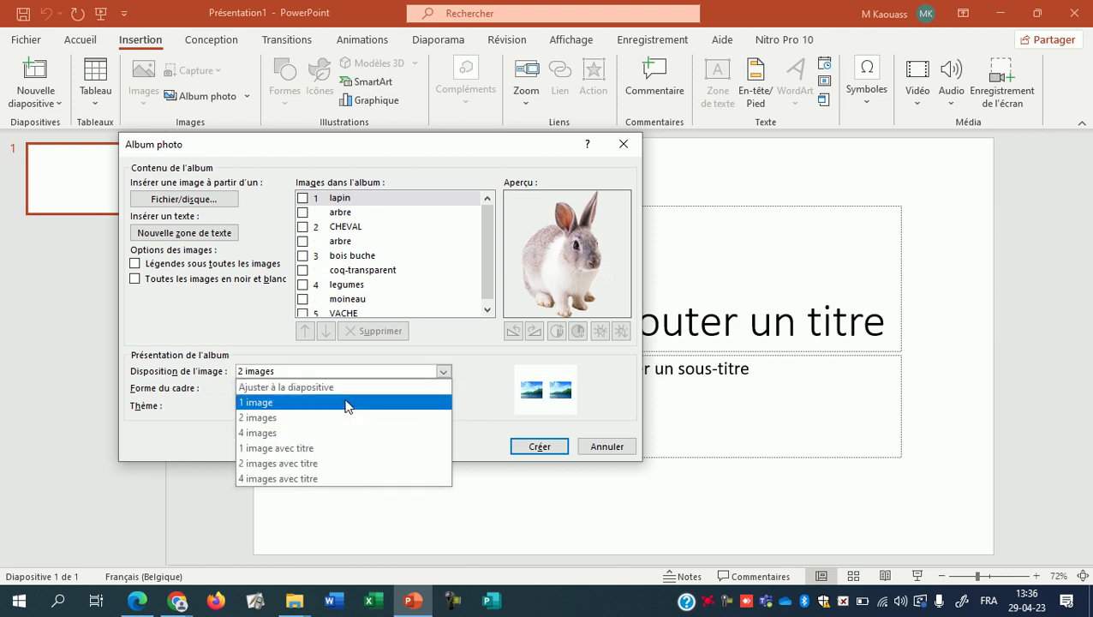
{"action": "left_click", "coordinate": [318, 434]}
{"action": "left_click", "coordinate": [440, 375]}
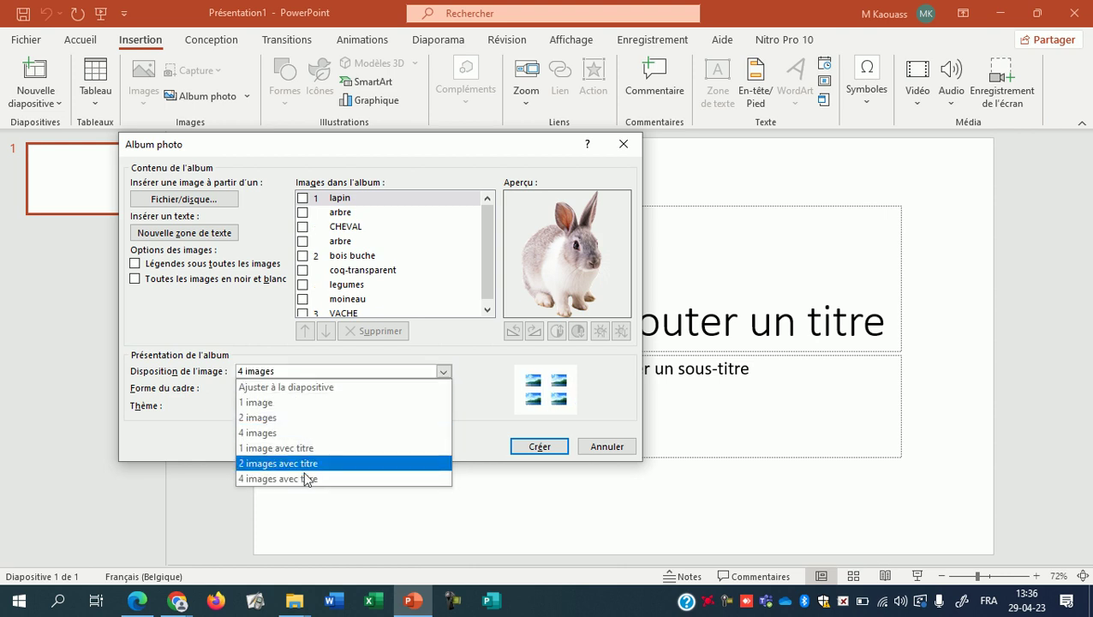
{"action": "left_click", "coordinate": [307, 447]}
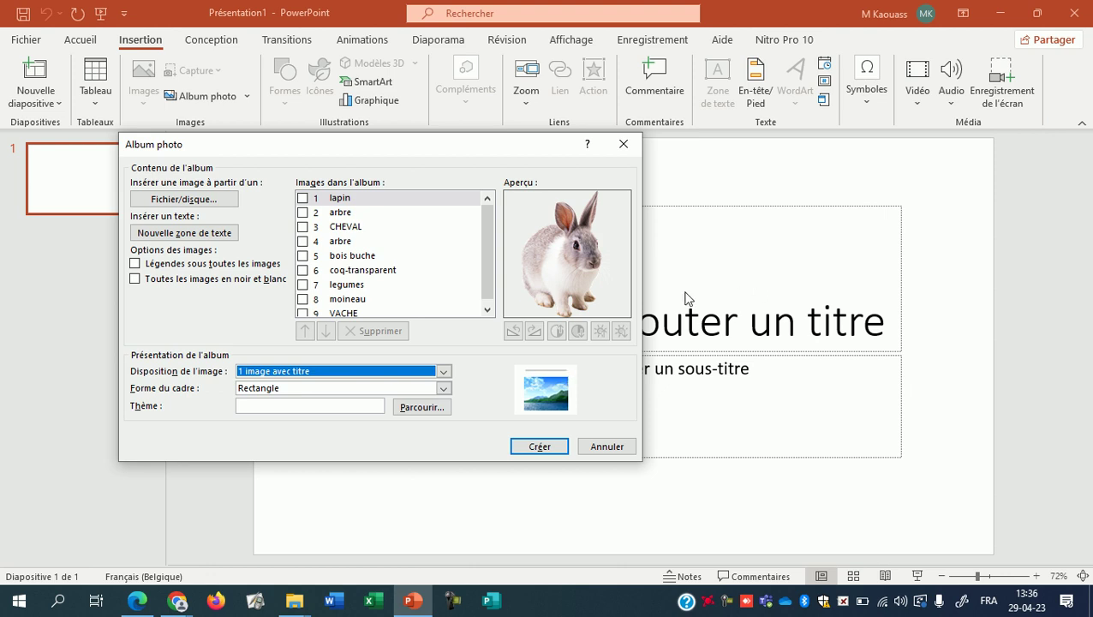
{"action": "left_click", "coordinate": [424, 372]}
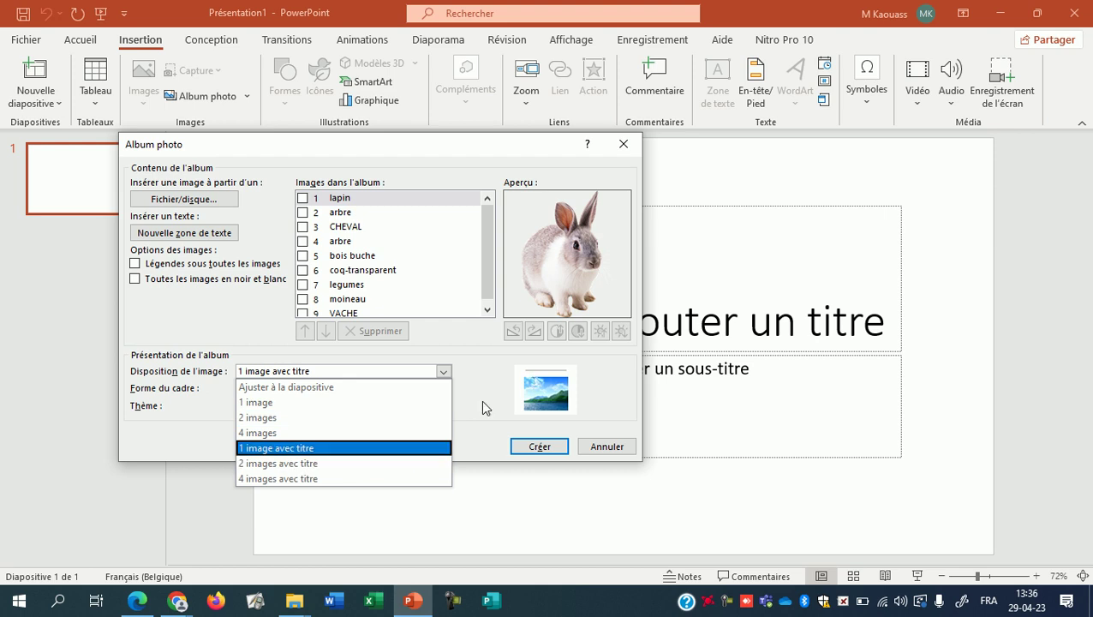
{"action": "left_click", "coordinate": [333, 464]}
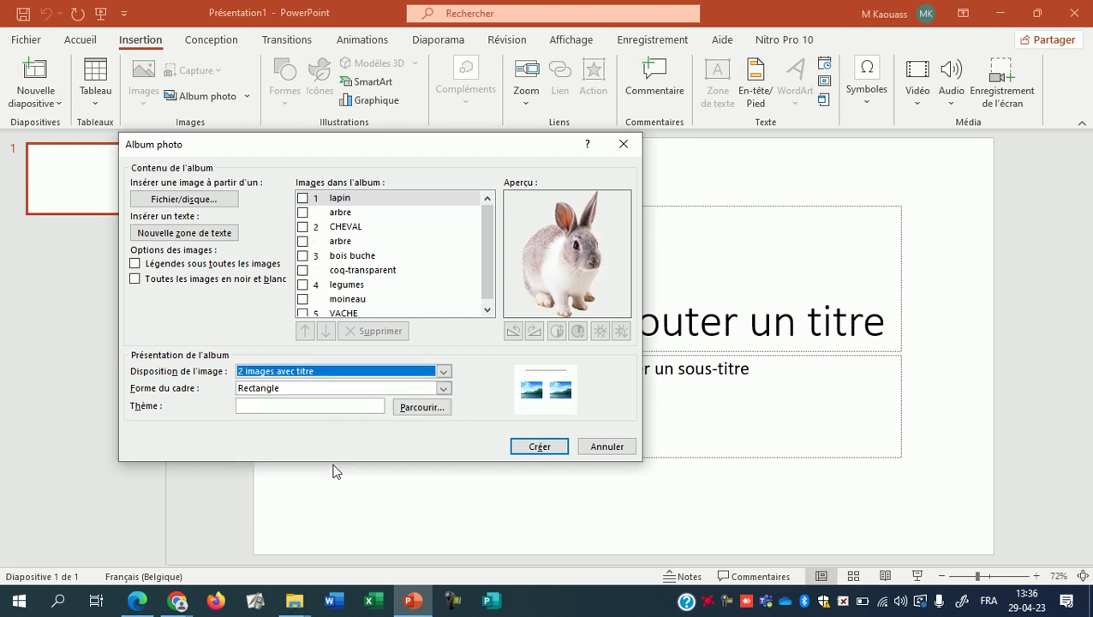
{"action": "left_click", "coordinate": [373, 373]}
{"action": "left_click", "coordinate": [323, 480]}
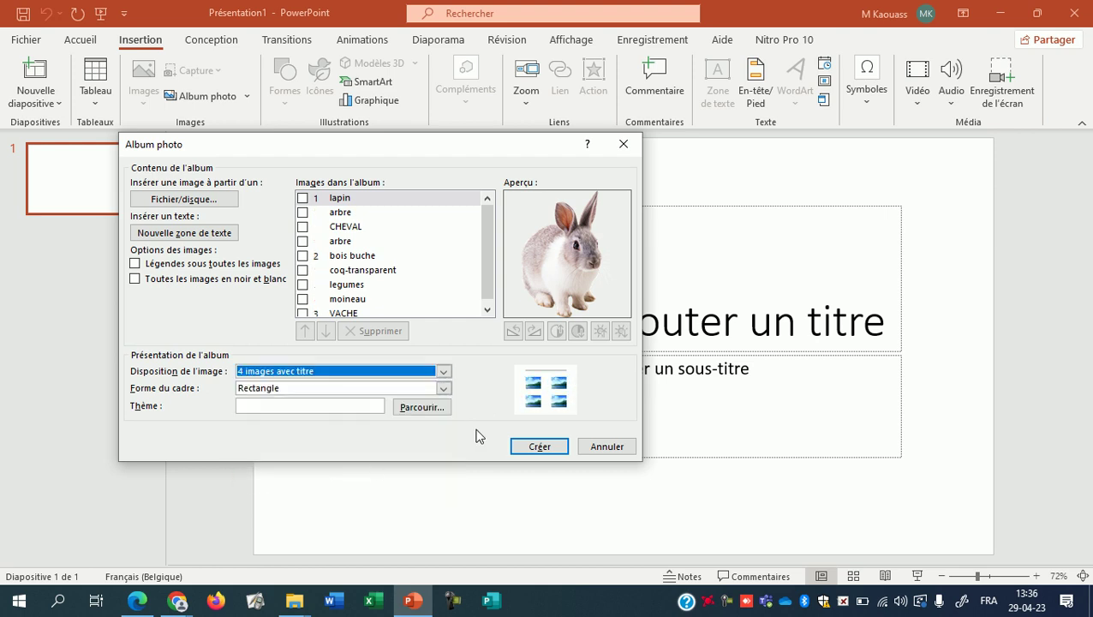
{"action": "left_click", "coordinate": [444, 374]}
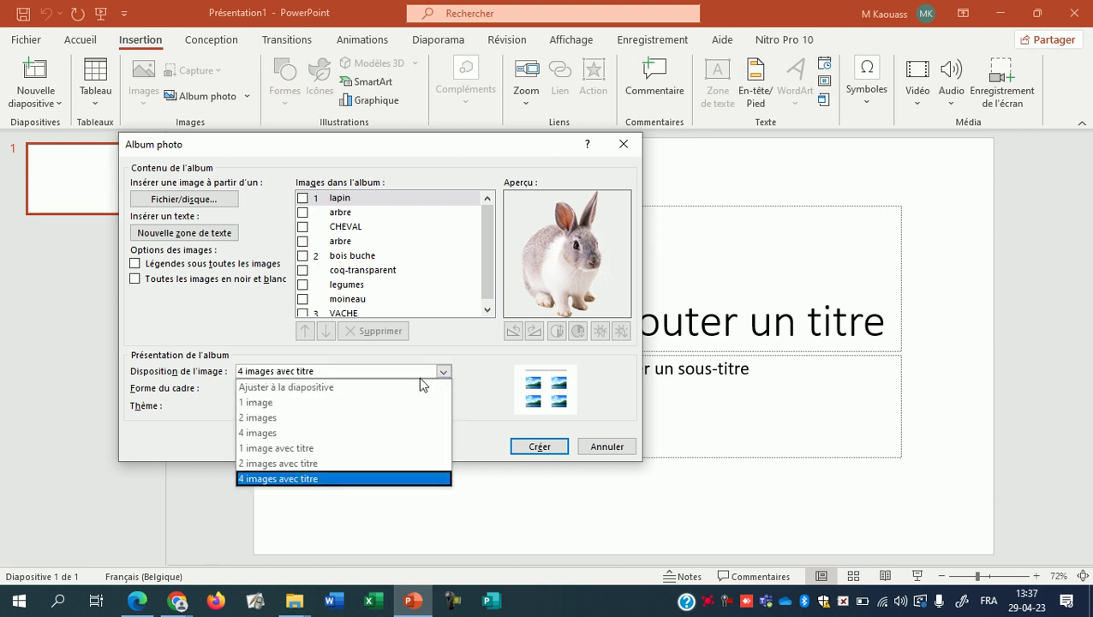
{"action": "left_click", "coordinate": [343, 387]}
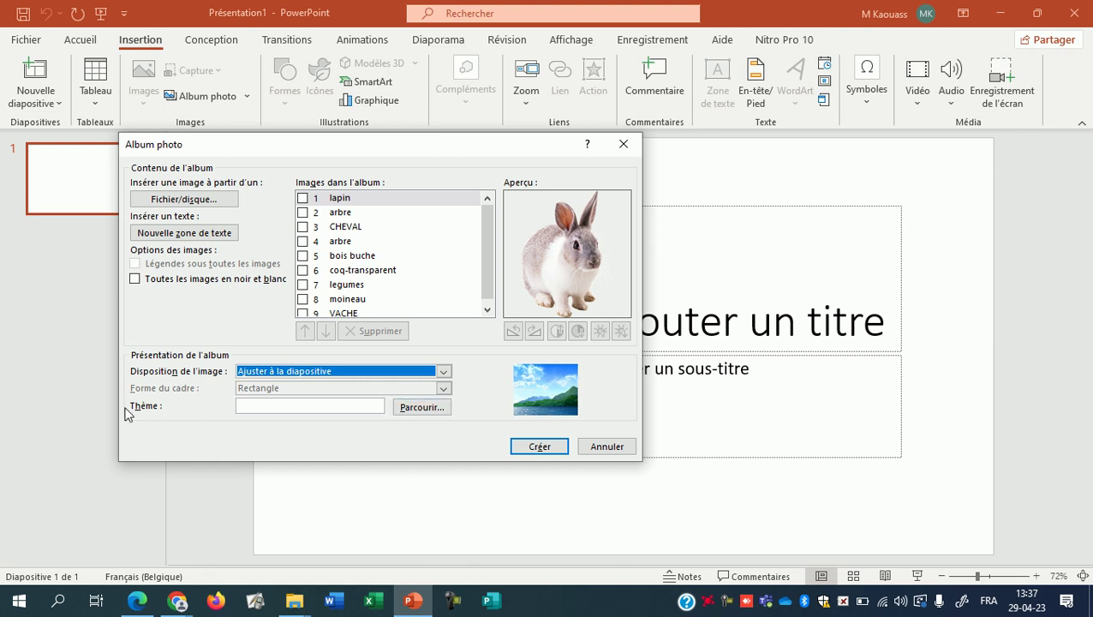
- Look at the Integral theme but cancel it, and create the album without a theme
{"action": "left_click", "coordinate": [421, 407]}
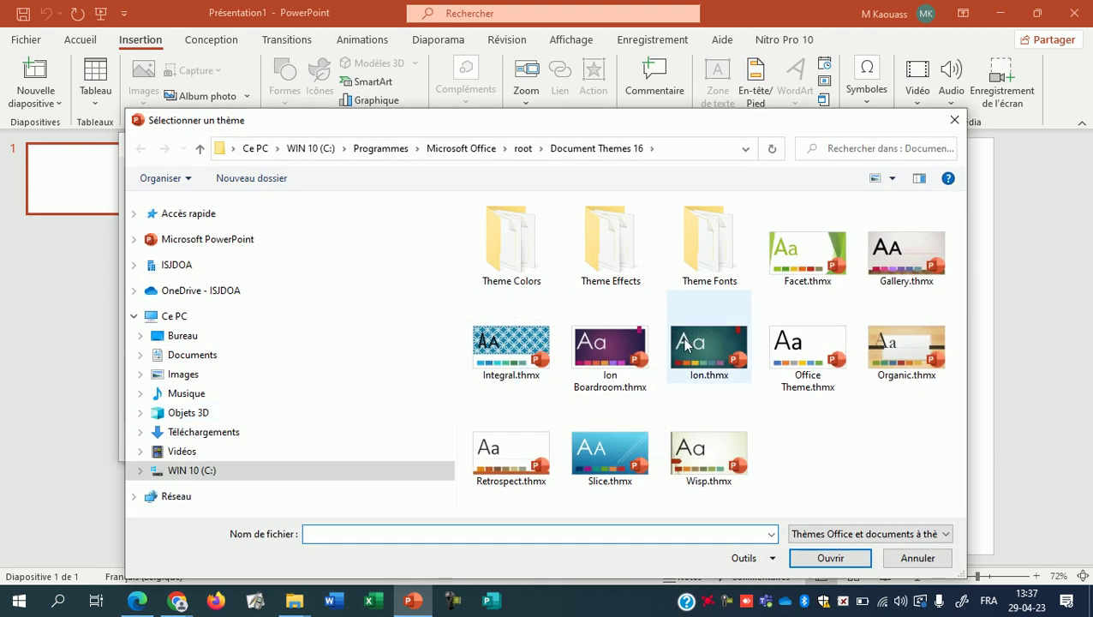
{"action": "left_click", "coordinate": [793, 264]}
{"action": "left_click", "coordinate": [514, 359]}
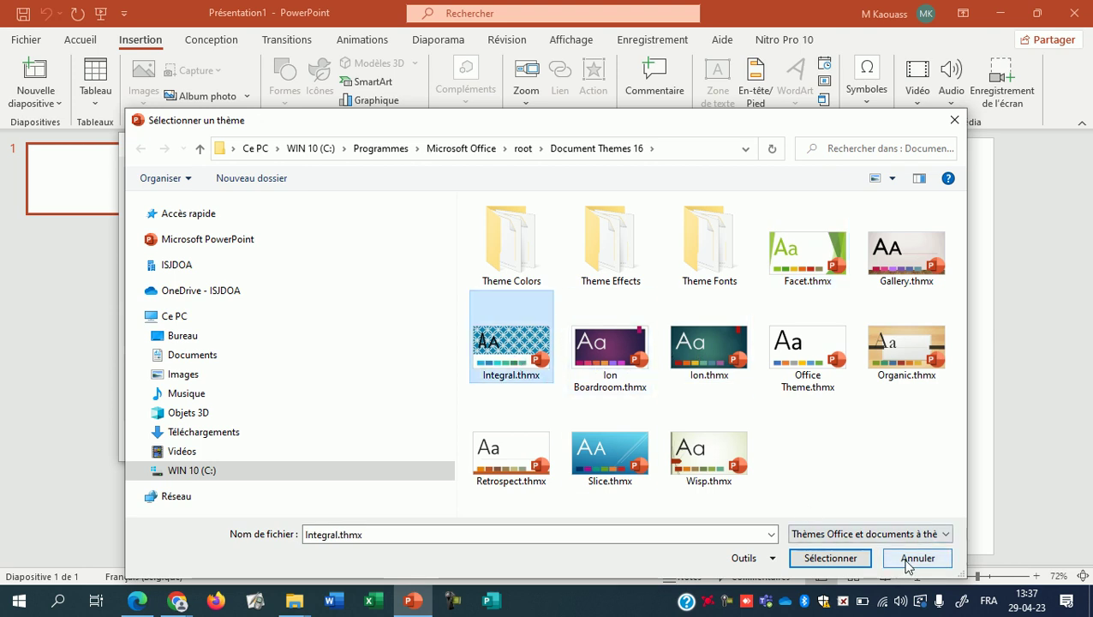
{"action": "left_click", "coordinate": [913, 561]}
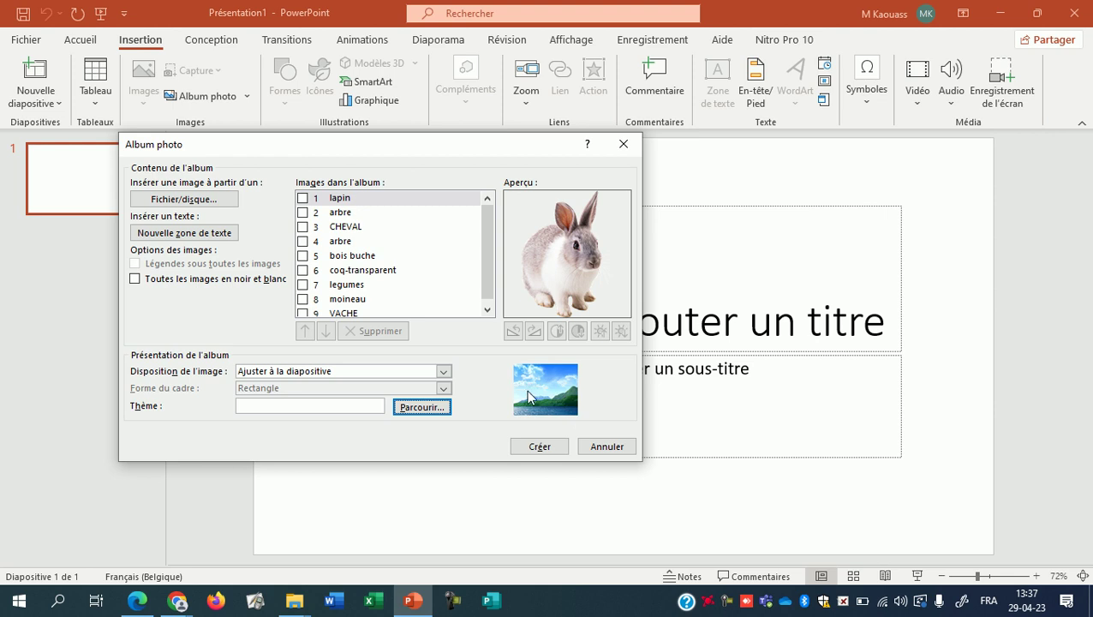
{"action": "left_click", "coordinate": [543, 446]}
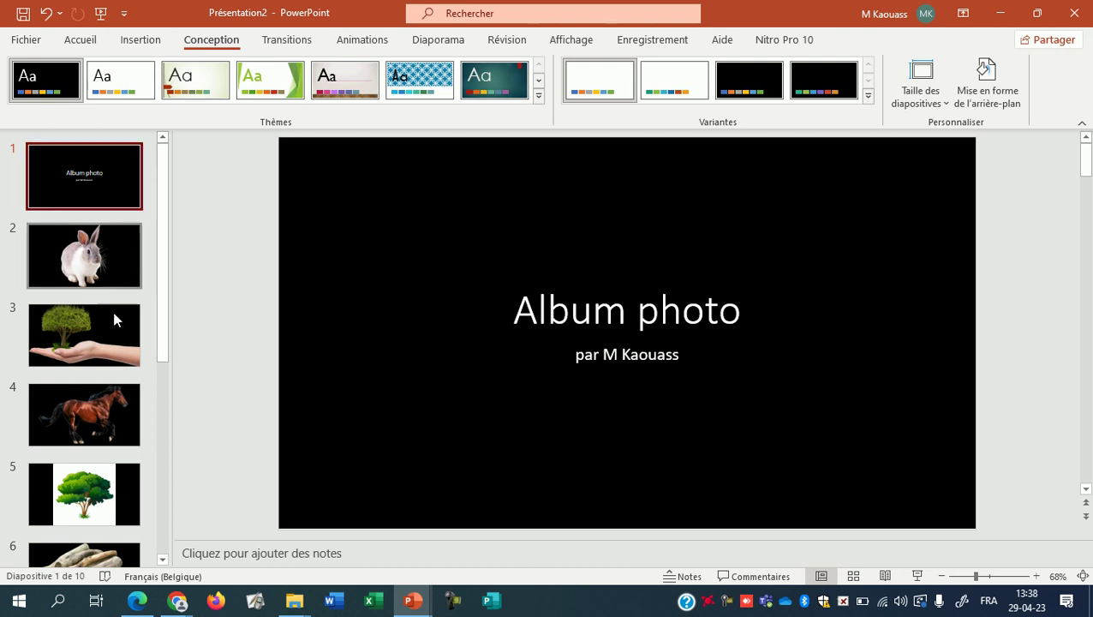
{"action": "scroll", "coordinate": [120, 540], "scroll_direction": "down", "scroll_amount": 3}
{"action": "scroll", "coordinate": [121, 547], "scroll_direction": "up", "scroll_amount": 3}
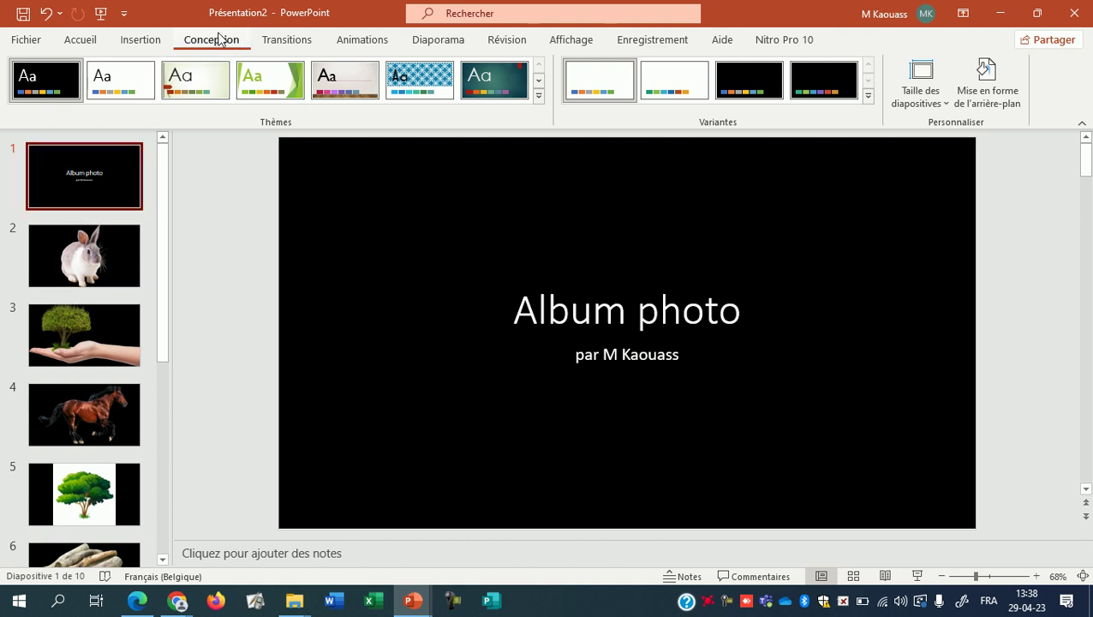
{"action": "left_click", "coordinate": [99, 40]}
{"action": "left_click", "coordinate": [214, 44]}
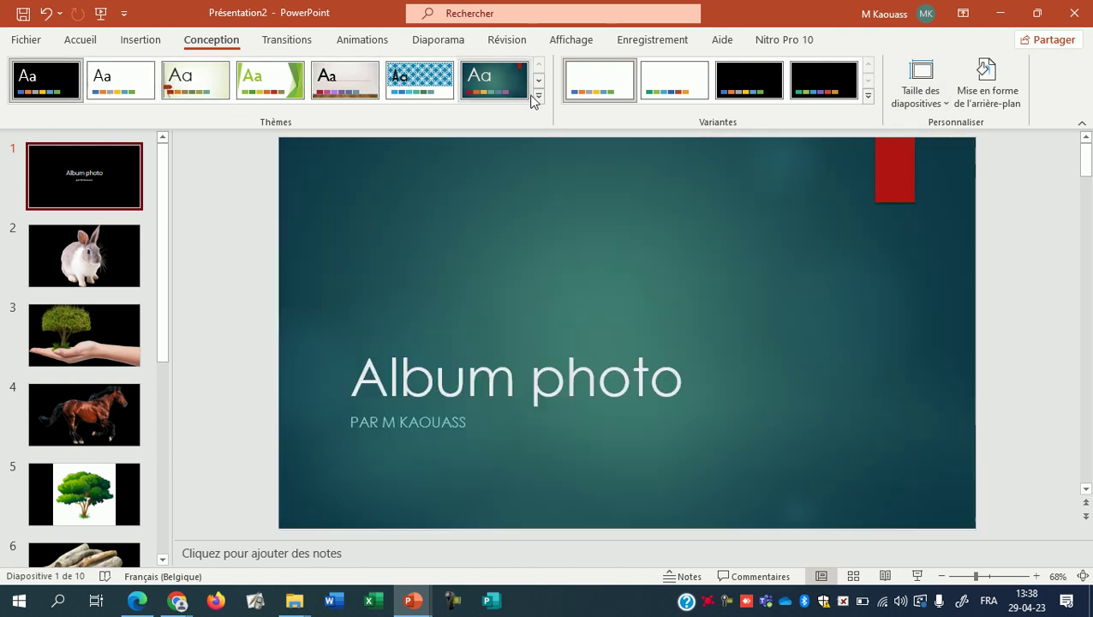
{"action": "left_click", "coordinate": [538, 95]}
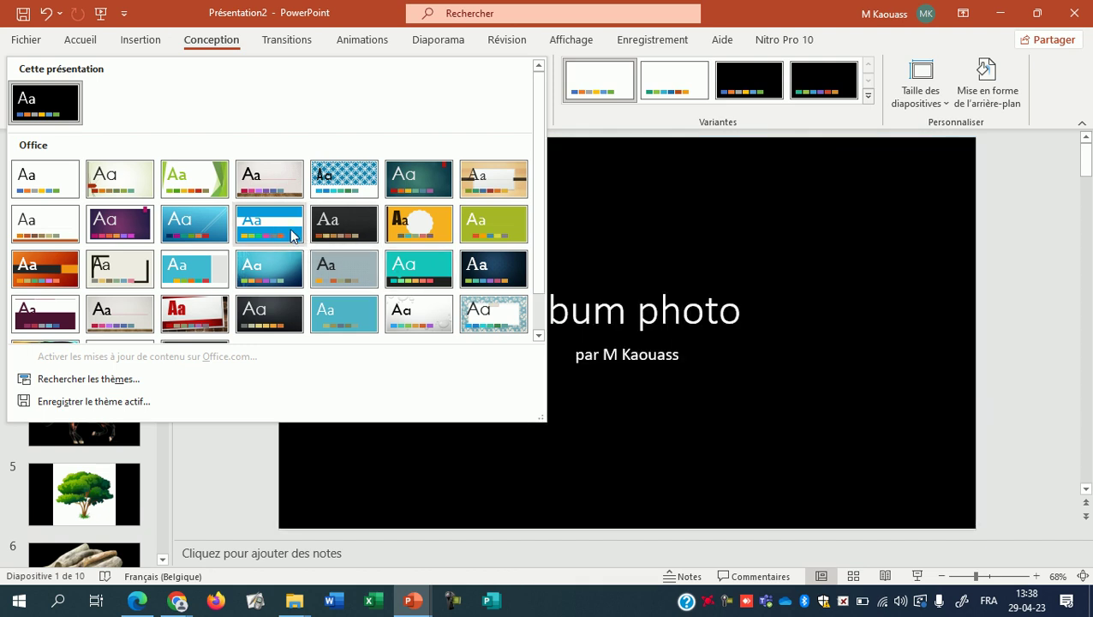
{"action": "left_click", "coordinate": [596, 498]}
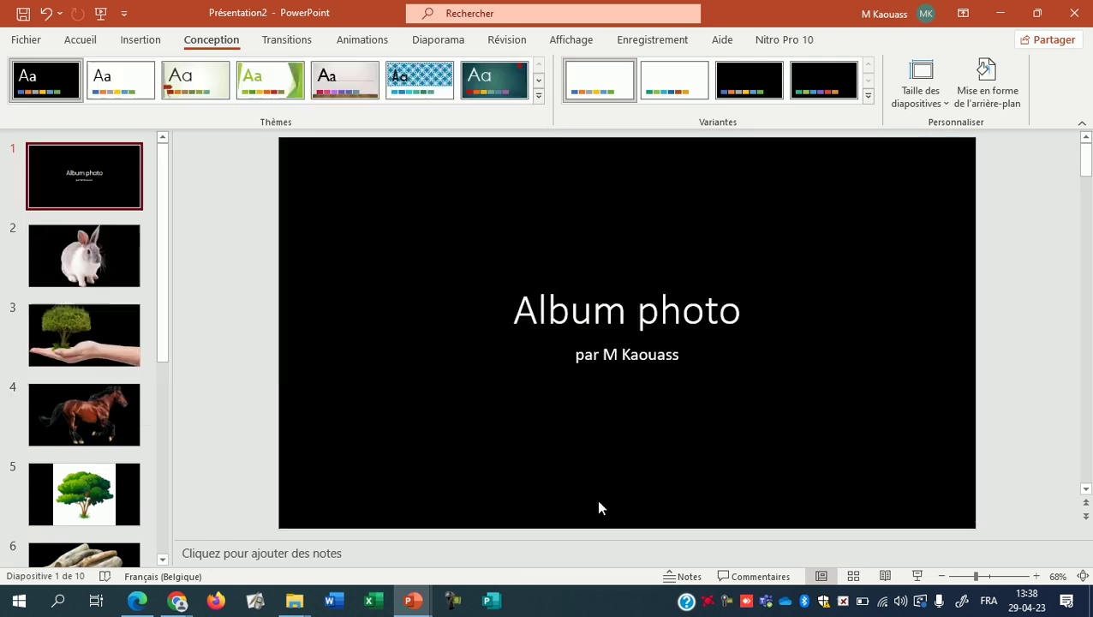
- Set the slide background to solid white and apply it to all slides
{"action": "left_click", "coordinate": [992, 96]}
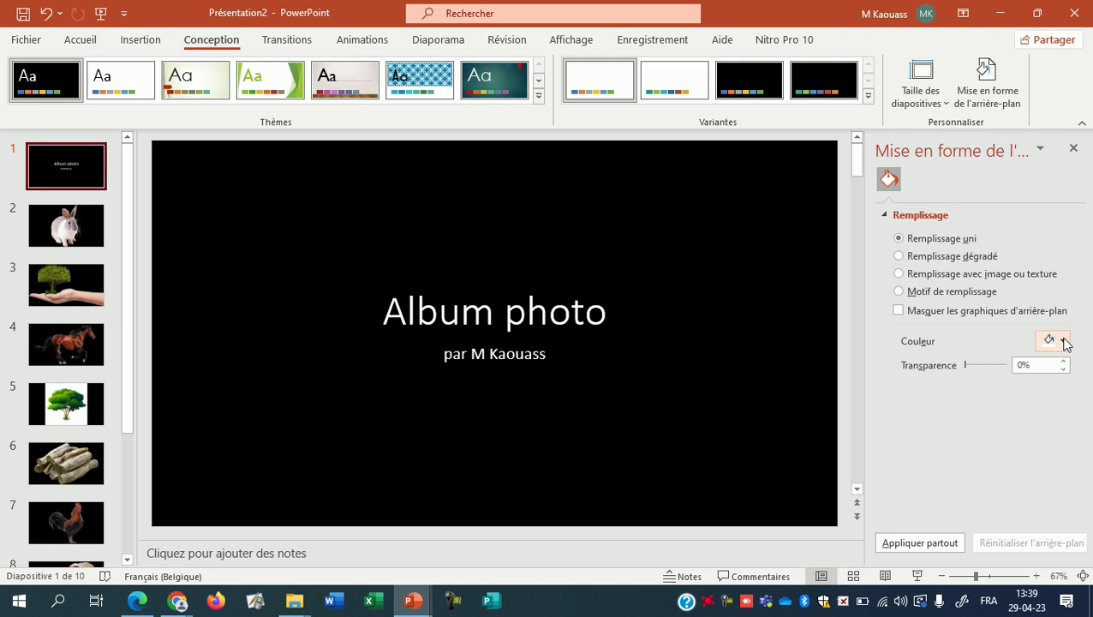
{"action": "left_click", "coordinate": [1063, 340]}
{"action": "left_click", "coordinate": [973, 400]}
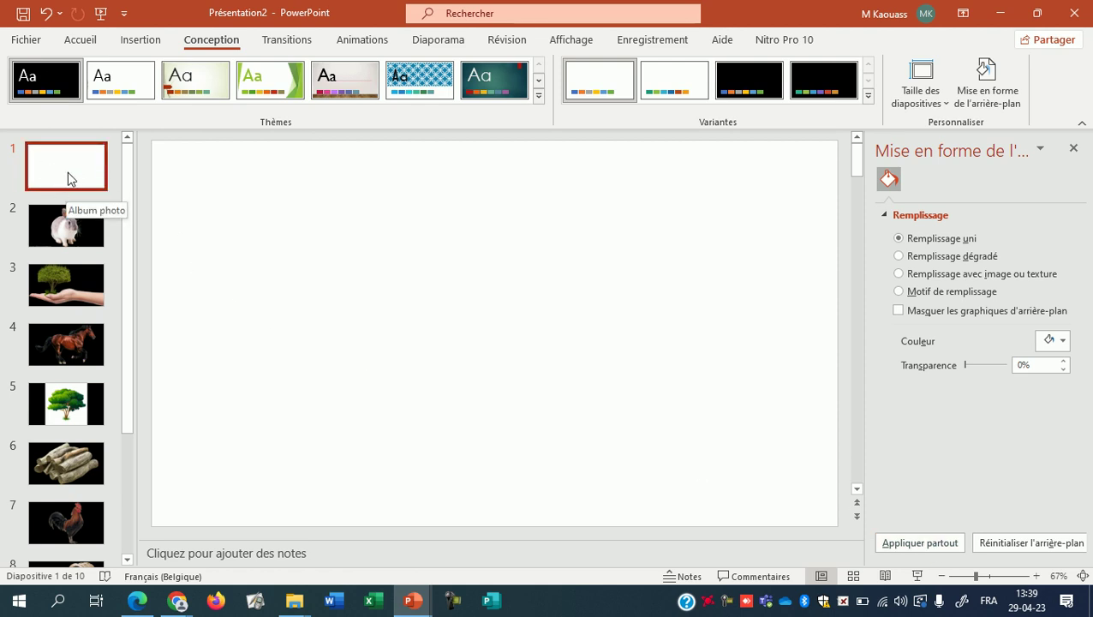
{"action": "left_click", "coordinate": [914, 541]}
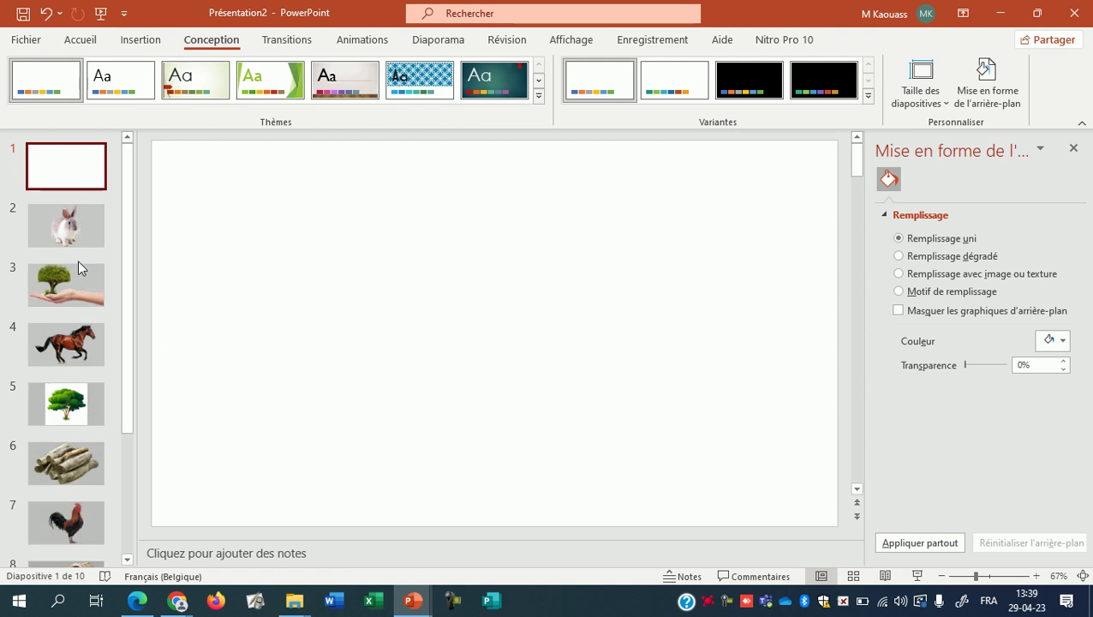
- Make the Album photo title text black
{"action": "left_click", "coordinate": [523, 320]}
{"action": "left_click", "coordinate": [511, 339]}
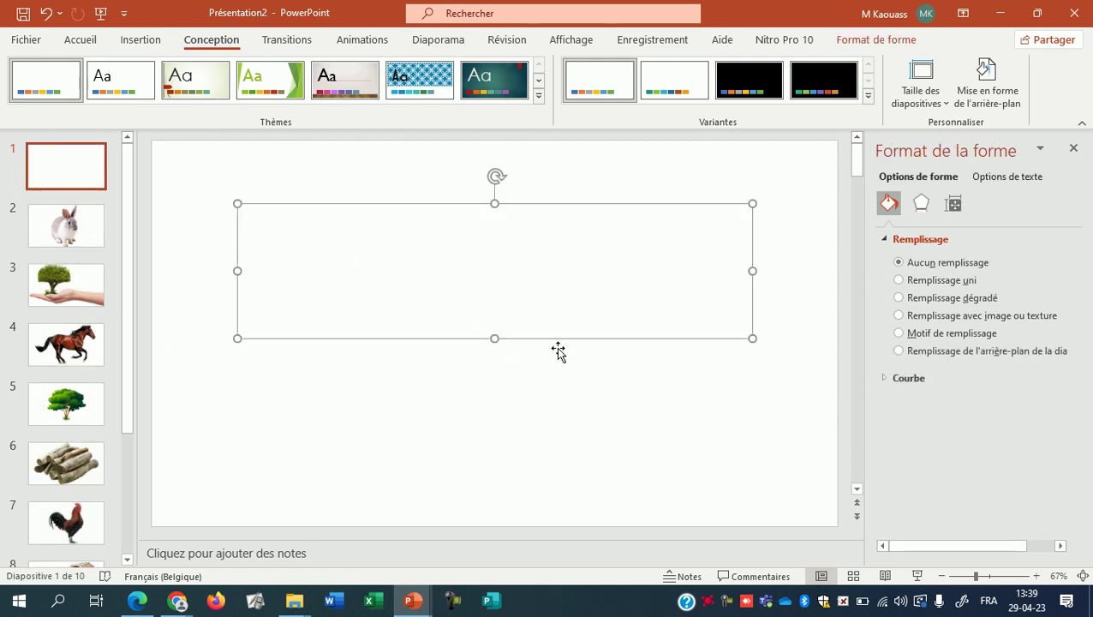
{"action": "left_click", "coordinate": [81, 41]}
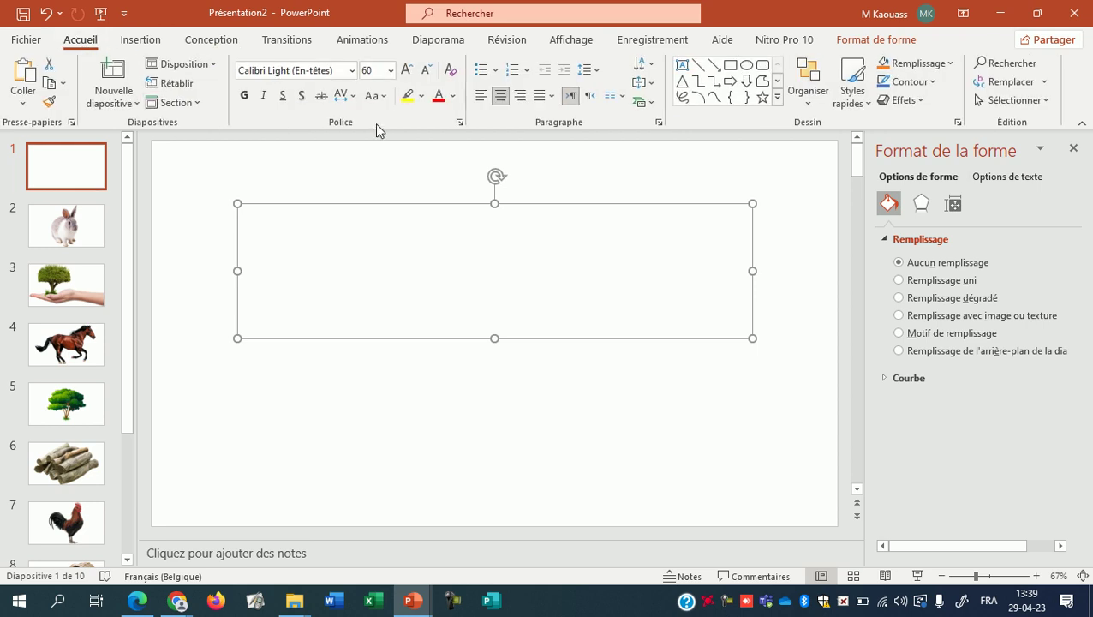
{"action": "left_click", "coordinate": [453, 96]}
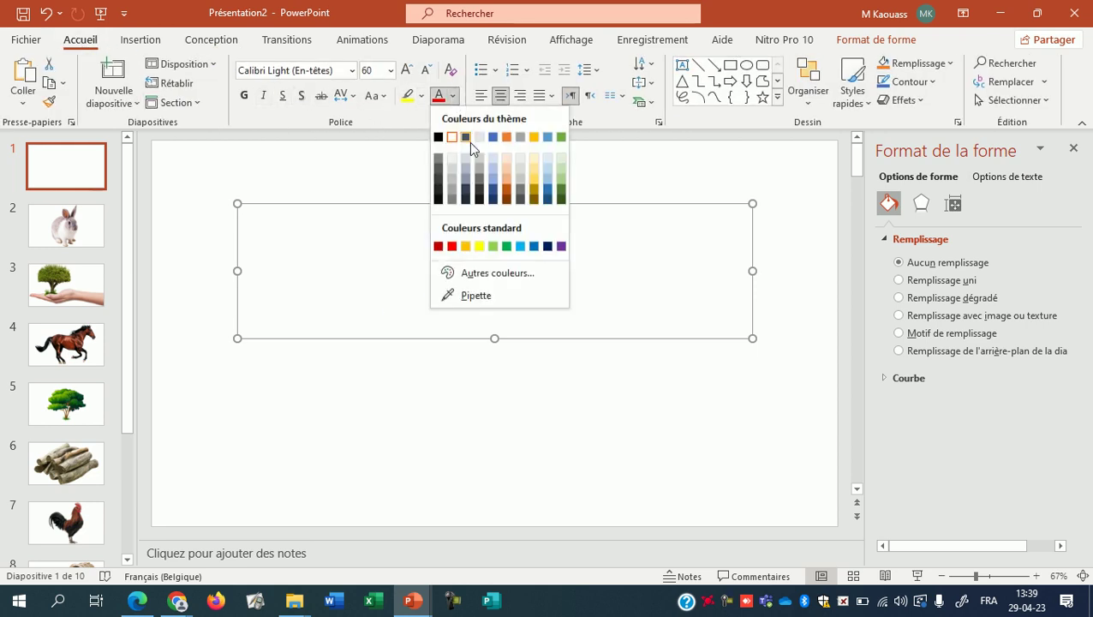
{"action": "left_click", "coordinate": [438, 137]}
{"action": "left_click", "coordinate": [462, 390]}
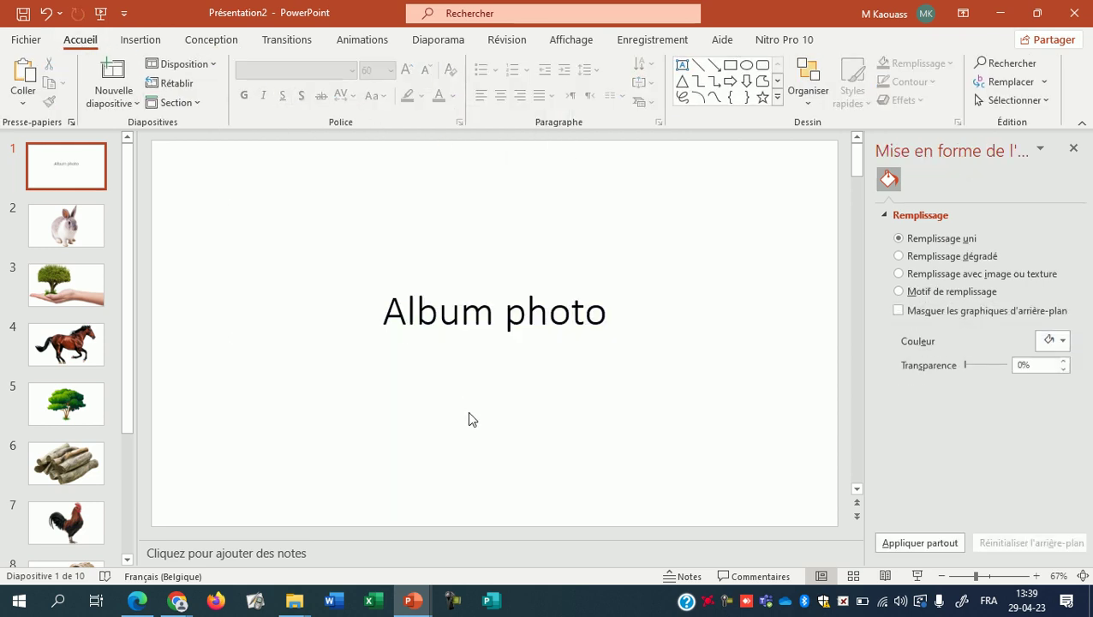
- Add a byline subtitle with the author's name under the title
{"action": "left_click", "coordinate": [471, 350]}
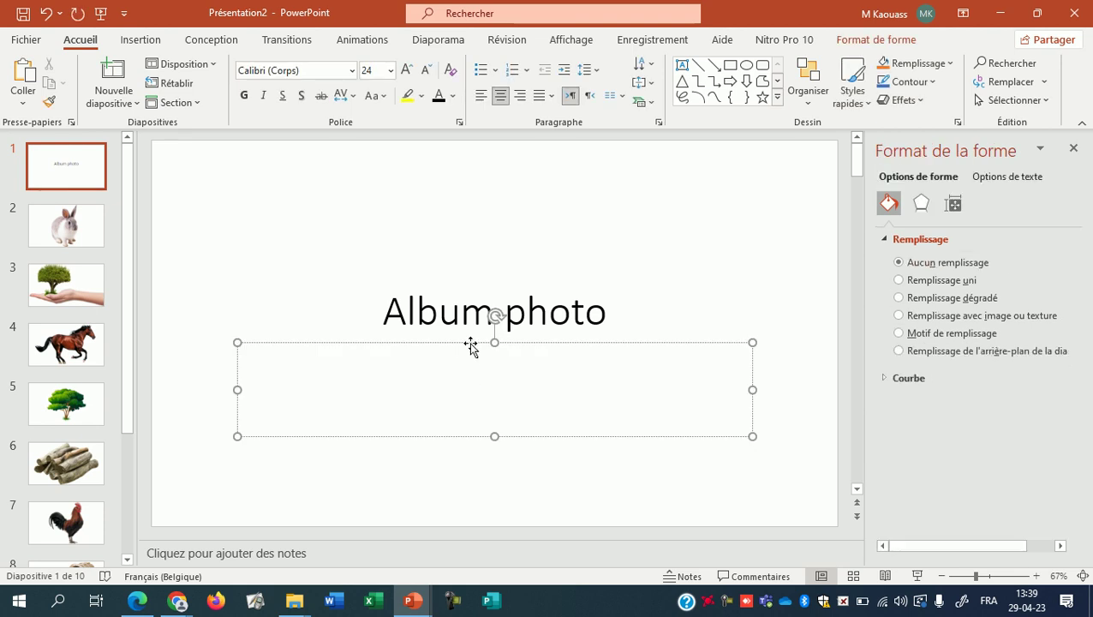
{"action": "type", "text": "par M Kaouass"}
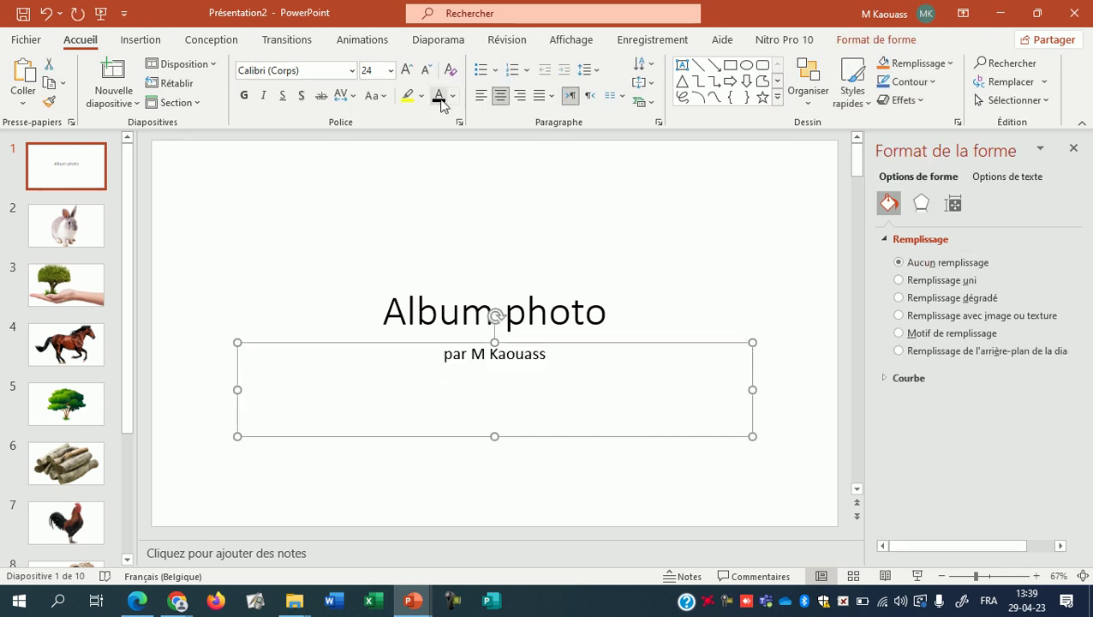
{"action": "left_click", "coordinate": [441, 510]}
{"action": "left_click", "coordinate": [91, 279]}
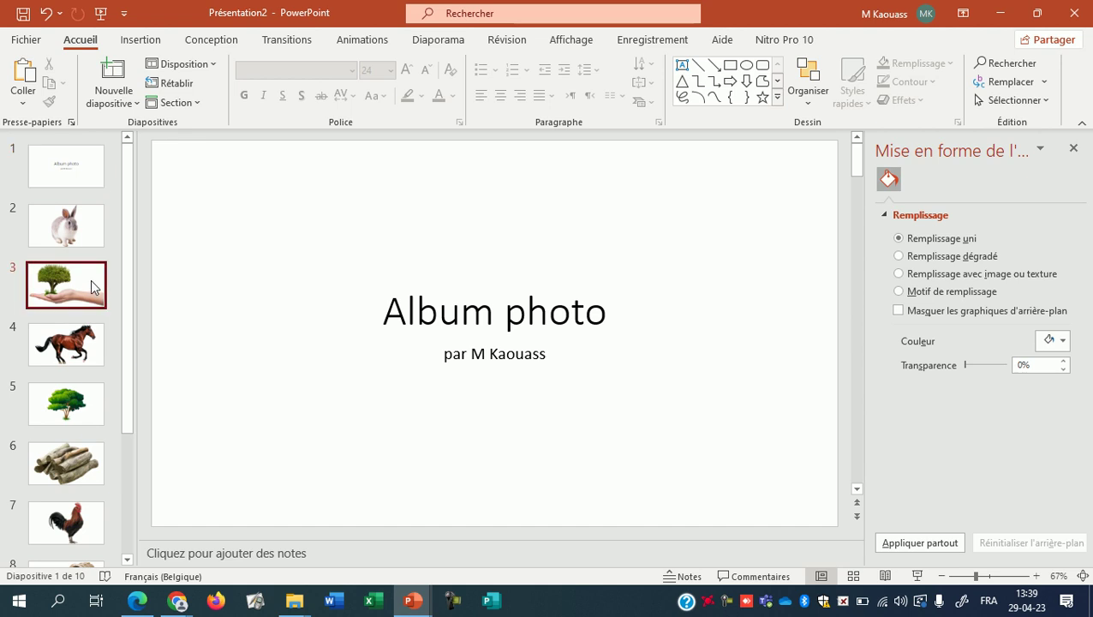
{"action": "left_click", "coordinate": [69, 227]}
{"action": "left_click", "coordinate": [99, 399]}
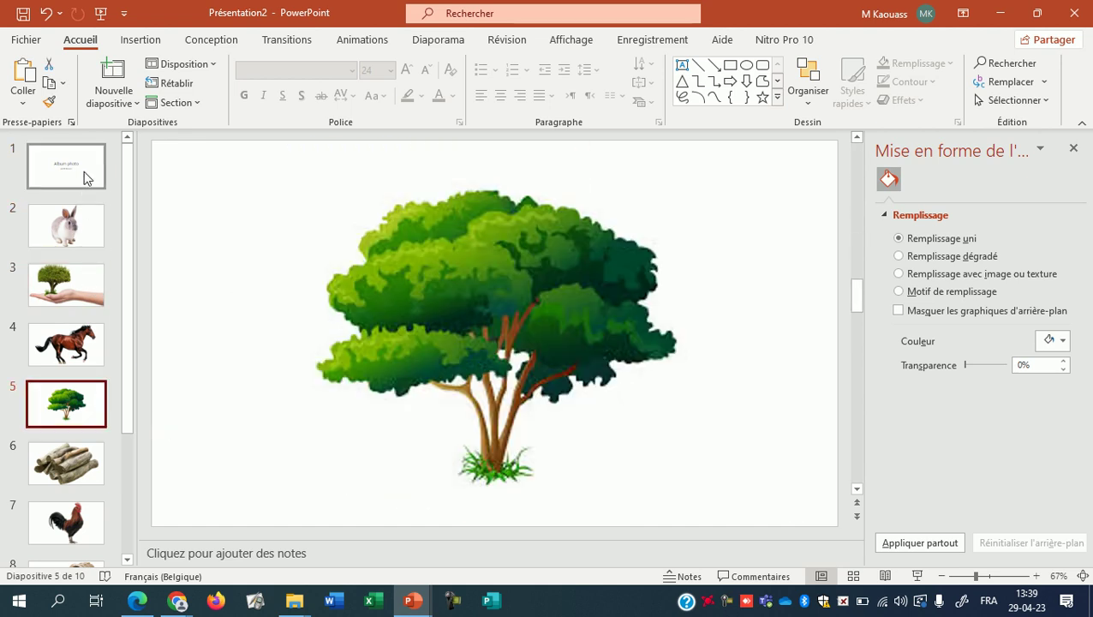
{"action": "left_click", "coordinate": [84, 177]}
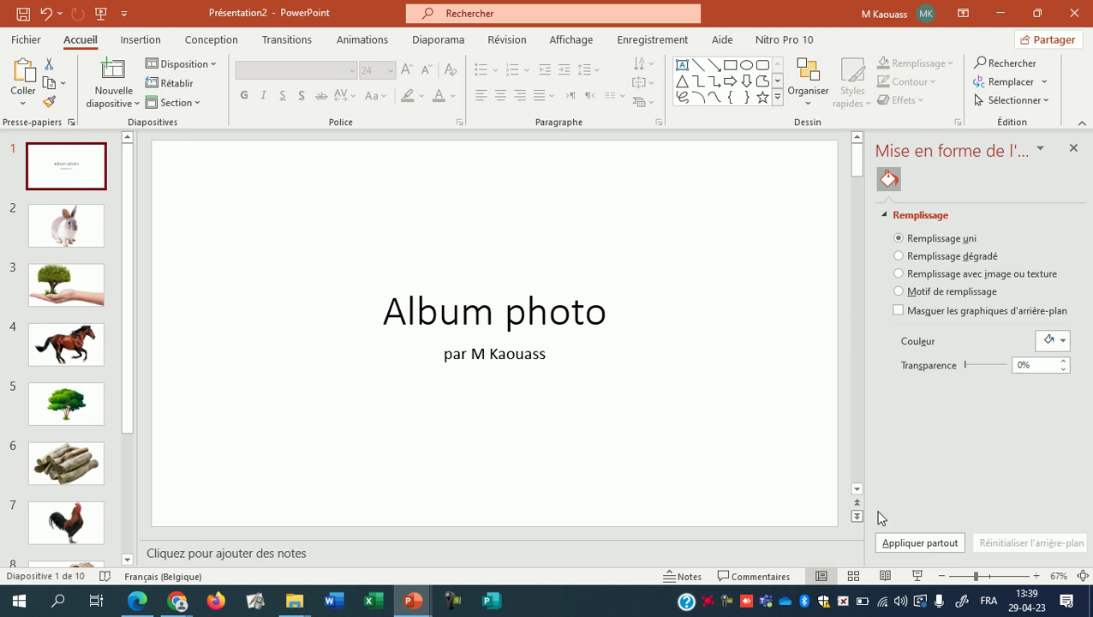
{"action": "scroll", "coordinate": [447, 359], "scroll_direction": "down", "scroll_amount": 2}
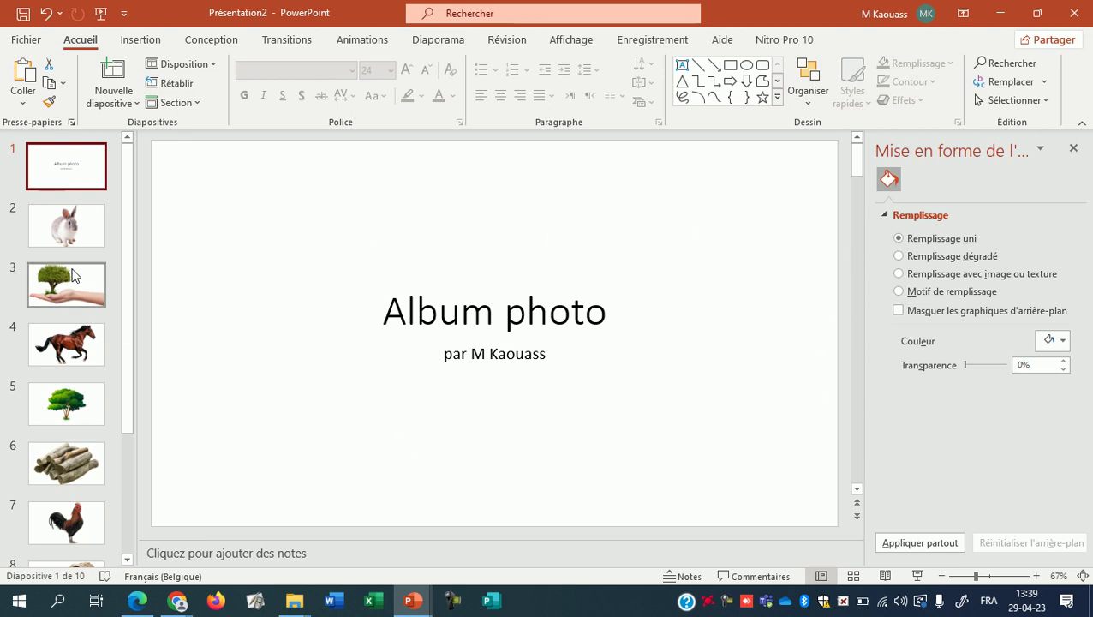
{"action": "scroll", "coordinate": [484, 185], "scroll_direction": "up", "scroll_amount": 1}
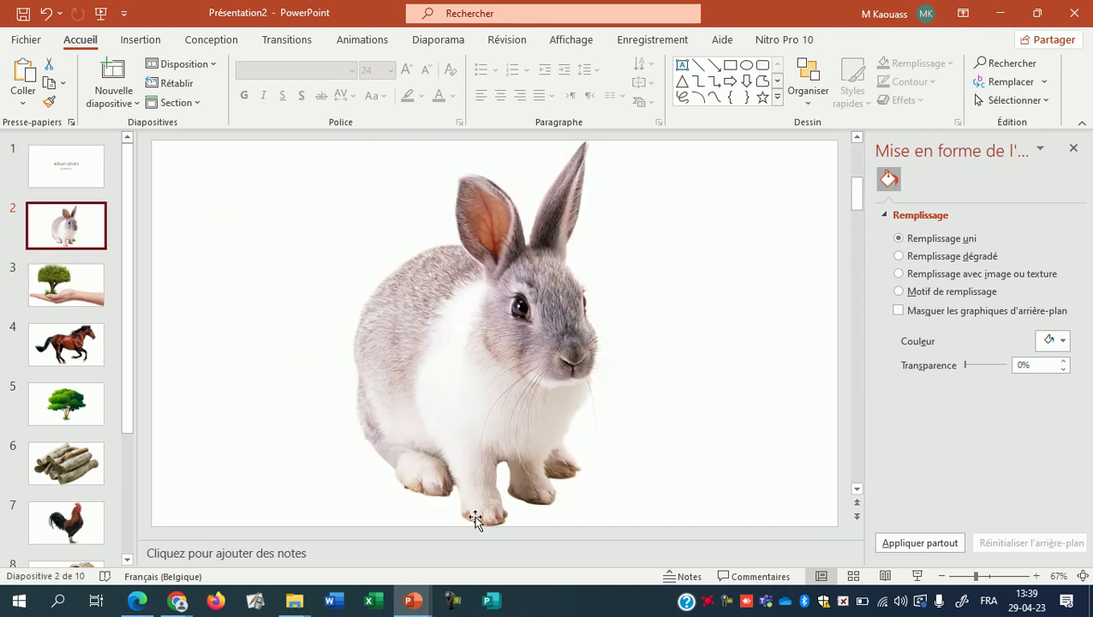
{"action": "left_click", "coordinate": [493, 481]}
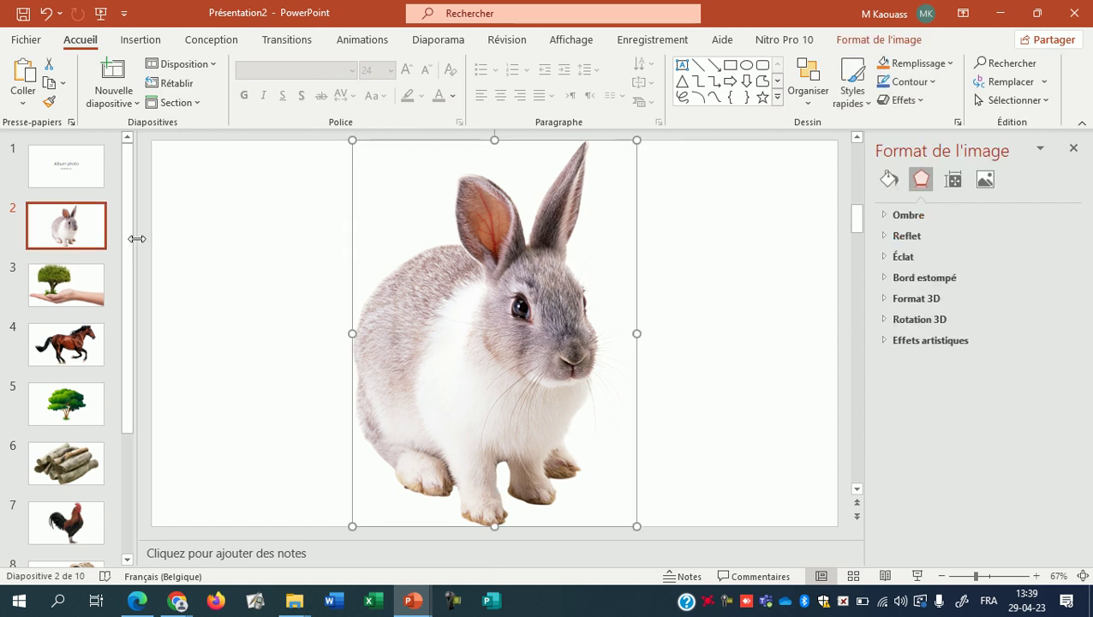
{"action": "left_click", "coordinate": [82, 290]}
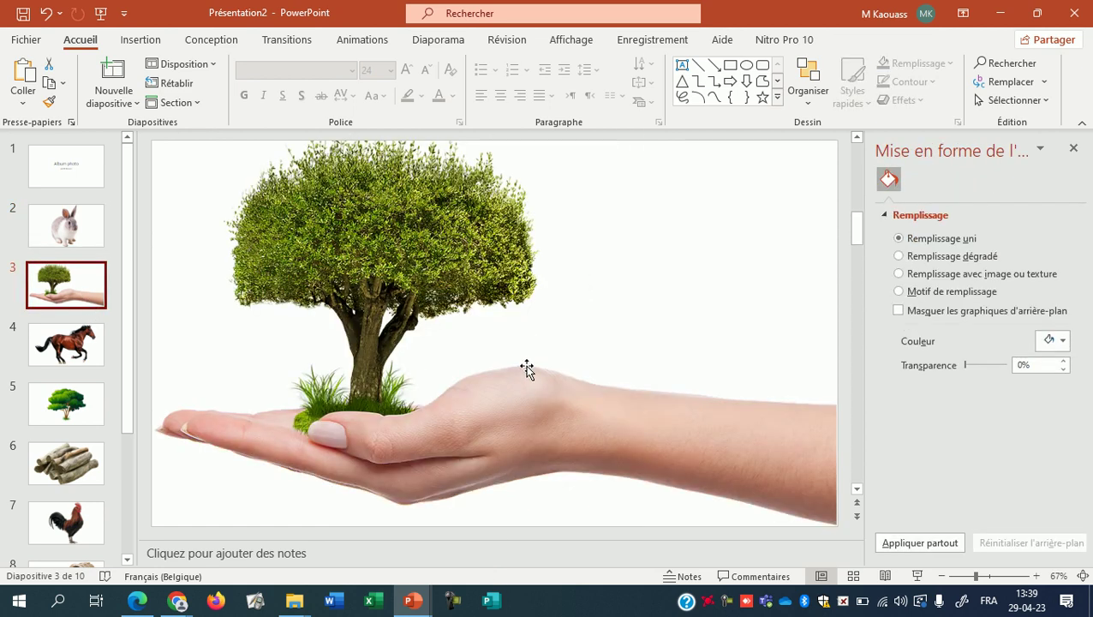
{"action": "scroll", "coordinate": [121, 444], "scroll_direction": "down", "scroll_amount": 1}
{"action": "scroll", "coordinate": [121, 445], "scroll_direction": "down", "scroll_amount": 5}
{"action": "scroll", "coordinate": [106, 257], "scroll_direction": "up", "scroll_amount": 7}
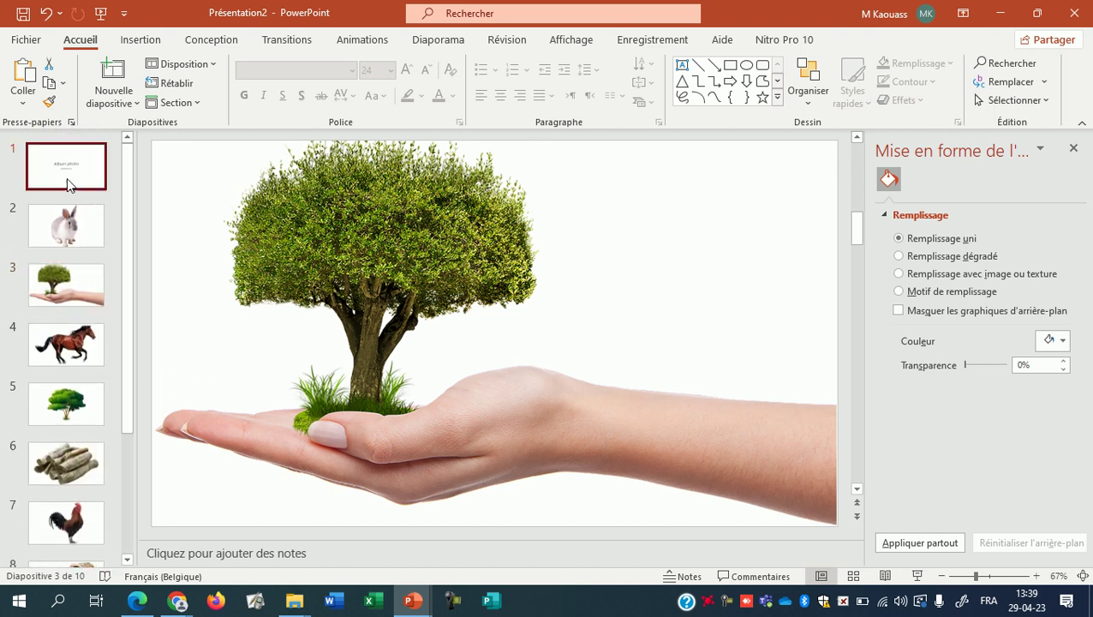
{"action": "left_click", "coordinate": [67, 177]}
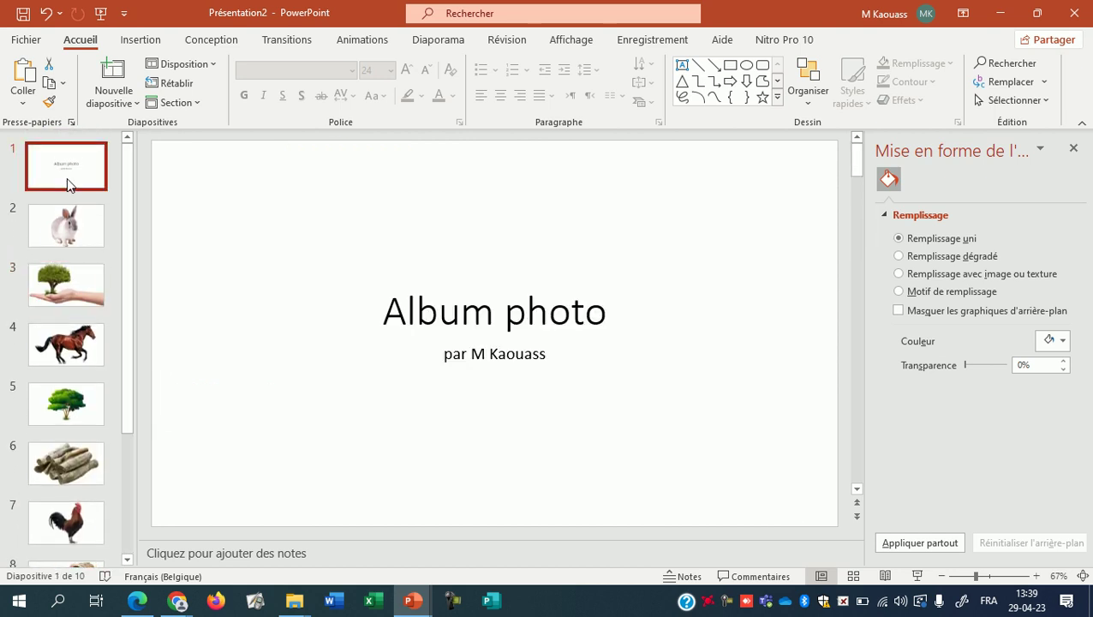
- Insert the song idir-pourquoi-cette-pluie.mp3 from the PC onto the title slide
{"action": "left_click", "coordinate": [137, 42]}
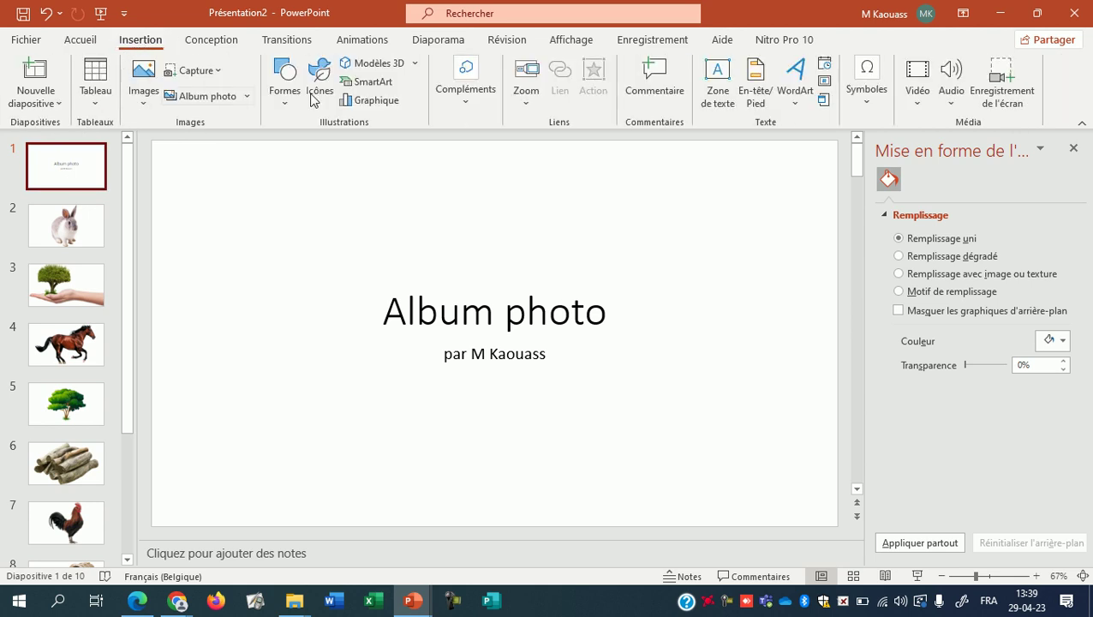
{"action": "left_click", "coordinate": [952, 101]}
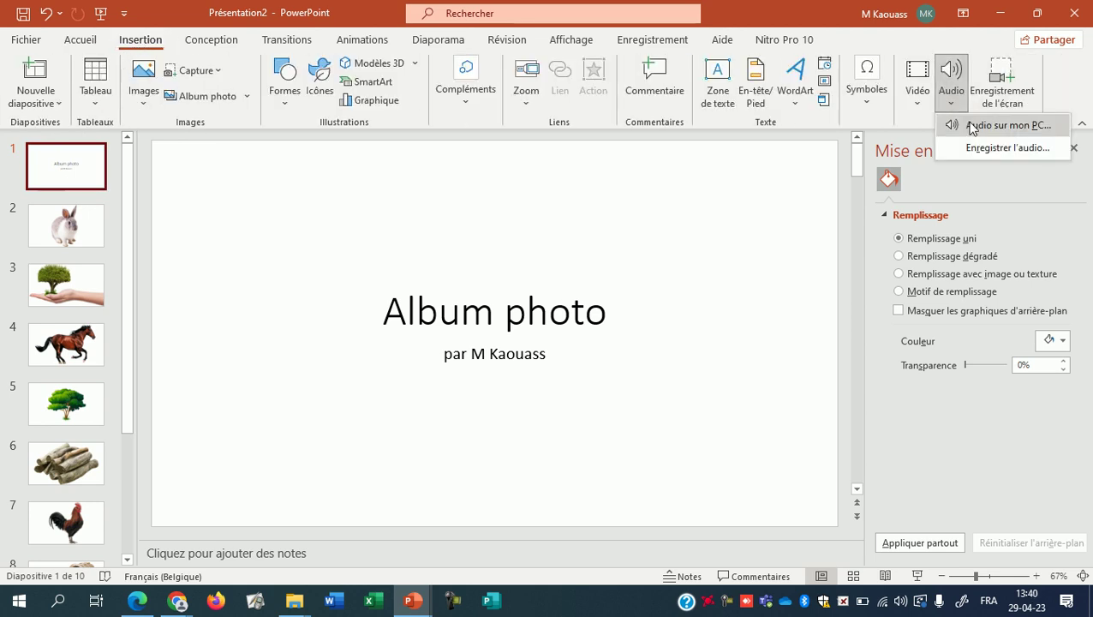
{"action": "left_click", "coordinate": [973, 128]}
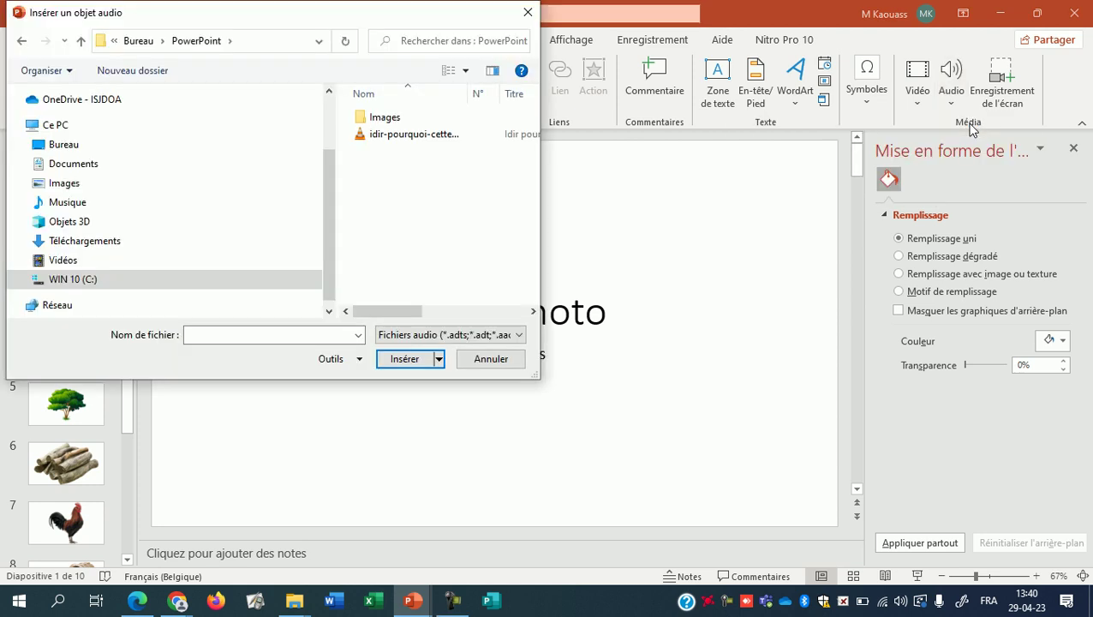
{"action": "left_click", "coordinate": [382, 141]}
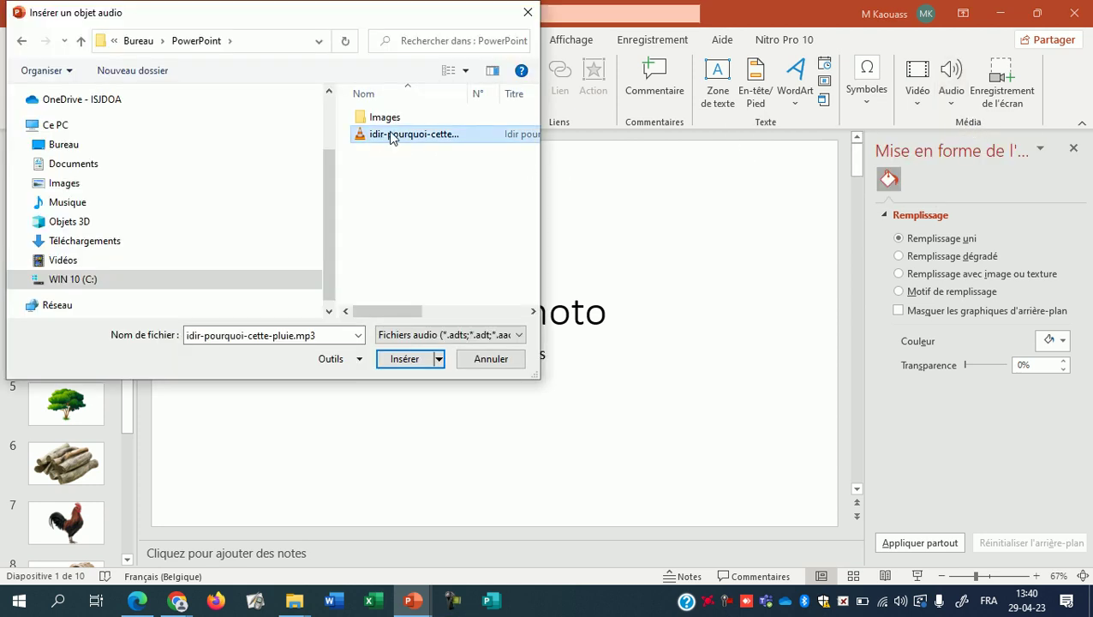
{"action": "left_click", "coordinate": [405, 359]}
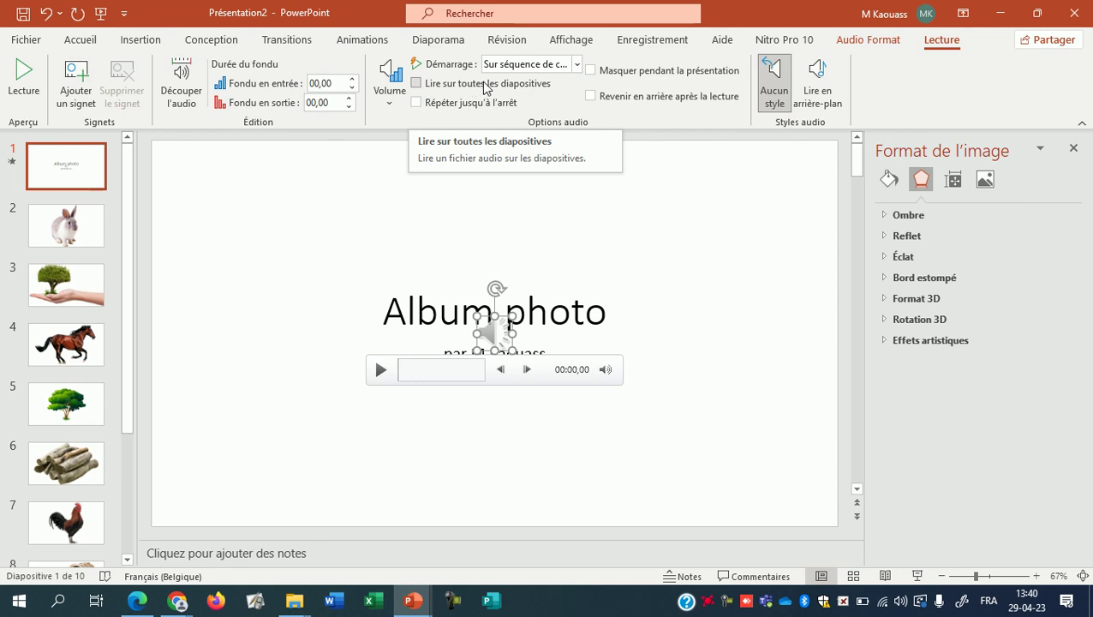
- Set the title-slide audio to play across all slides, loop until stopped, and hide during the show
{"action": "left_click", "coordinate": [424, 89]}
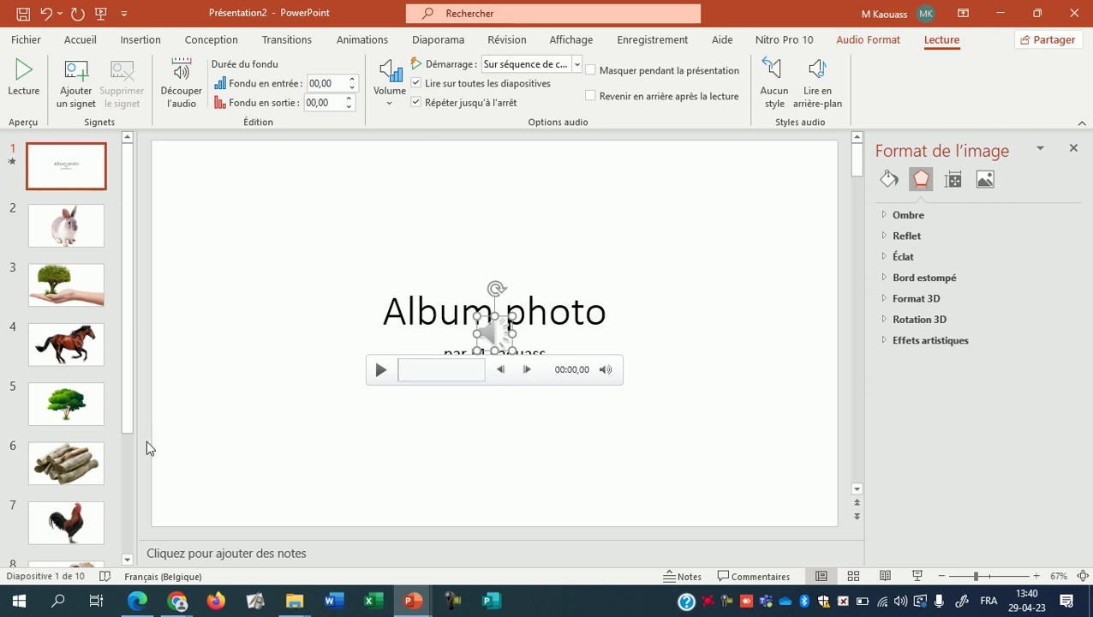
{"action": "left_click_drag", "start_coordinate": [127, 407], "coordinate": [129, 282]}
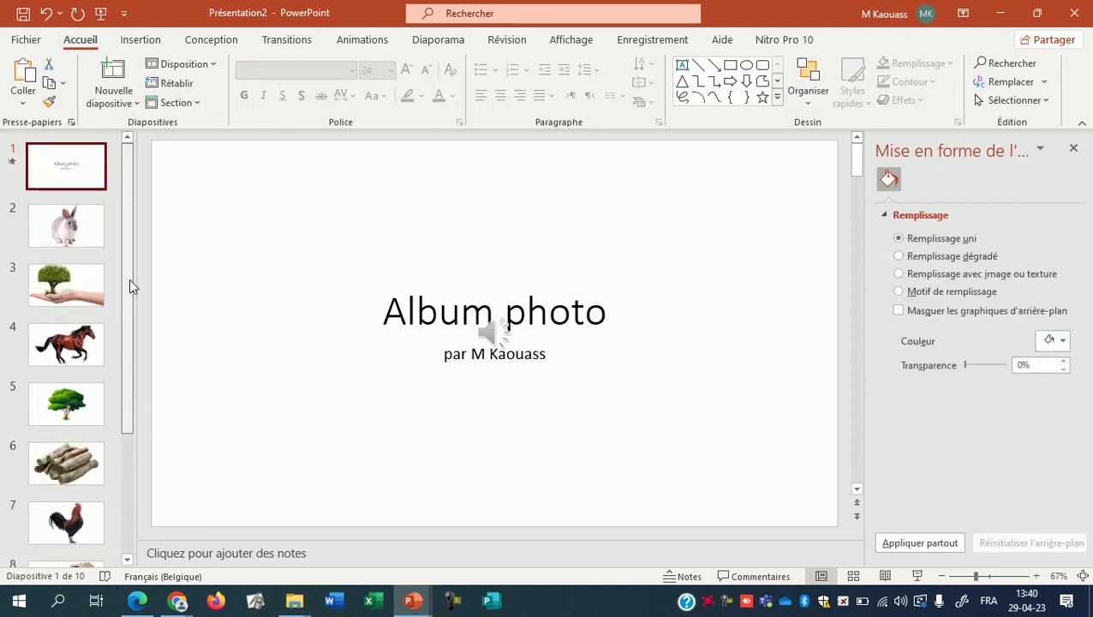
{"action": "mouse_move", "coordinate": [130, 331]}
{"action": "left_mouse_down"}
{"action": "mouse_move", "coordinate": [130, 460]}
{"action": "mouse_move", "coordinate": [152, 270]}
{"action": "left_mouse_up"}
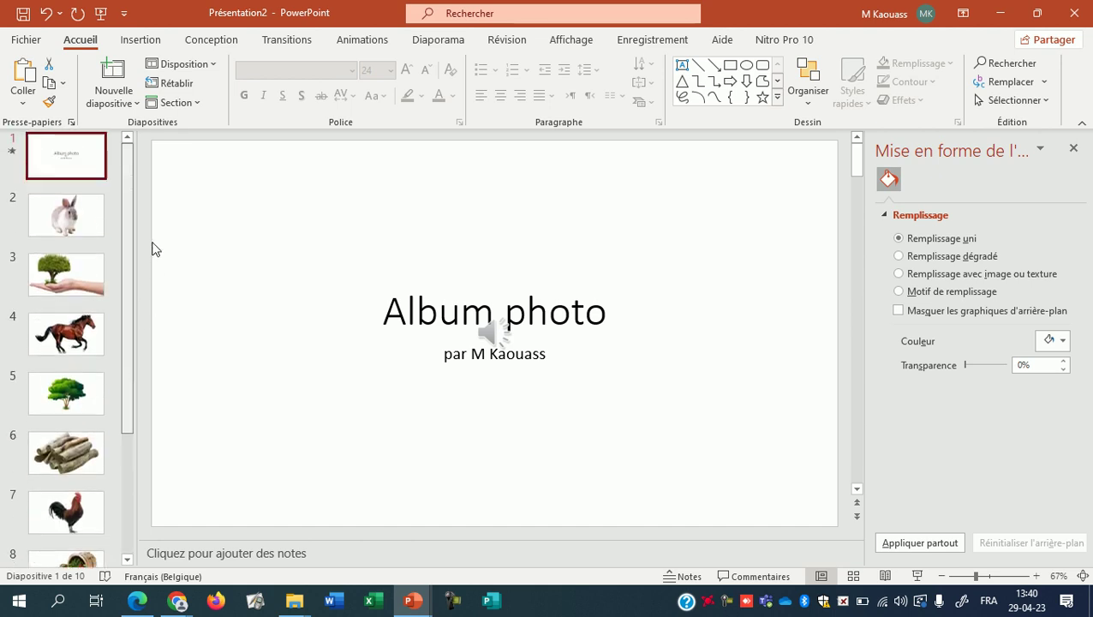
{"action": "left_click", "coordinate": [146, 41]}
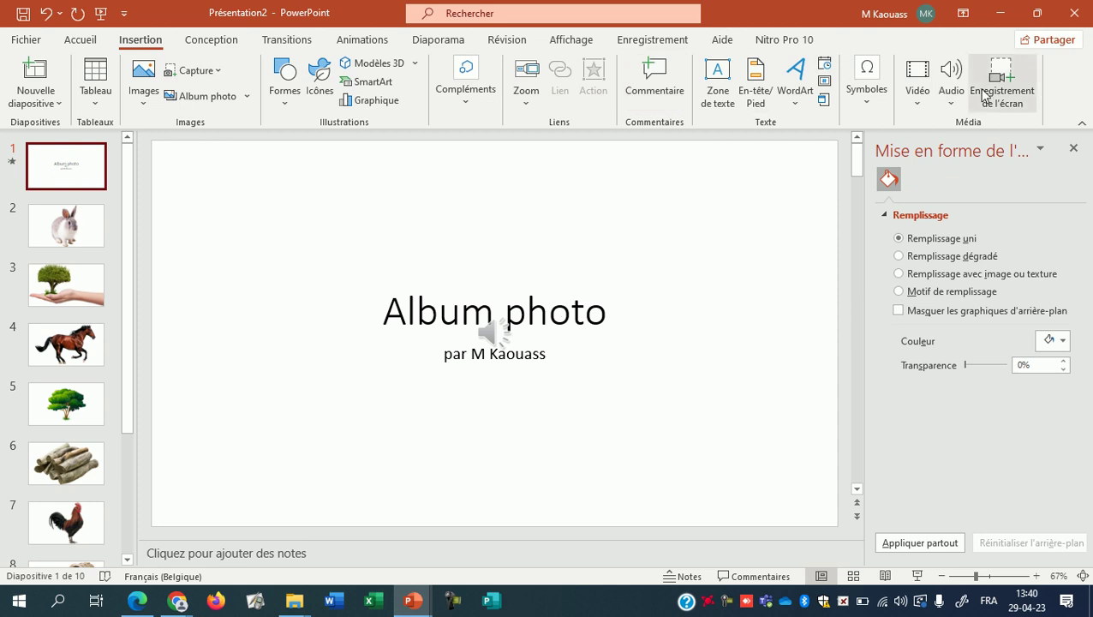
{"action": "left_click", "coordinate": [492, 333]}
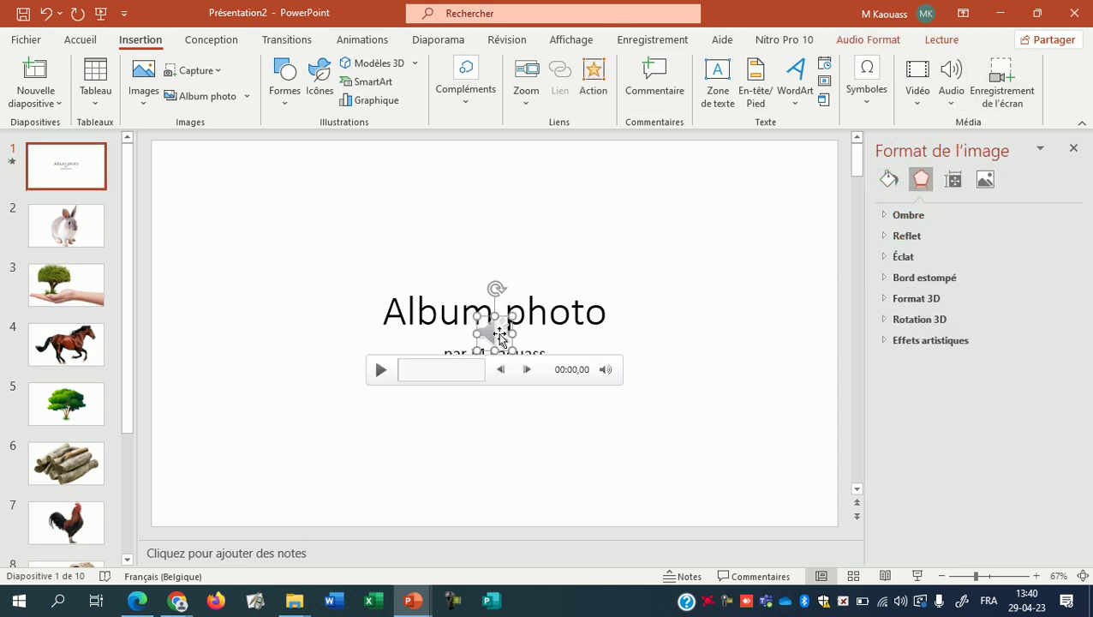
{"action": "left_click", "coordinate": [891, 45]}
{"action": "left_click", "coordinate": [947, 42]}
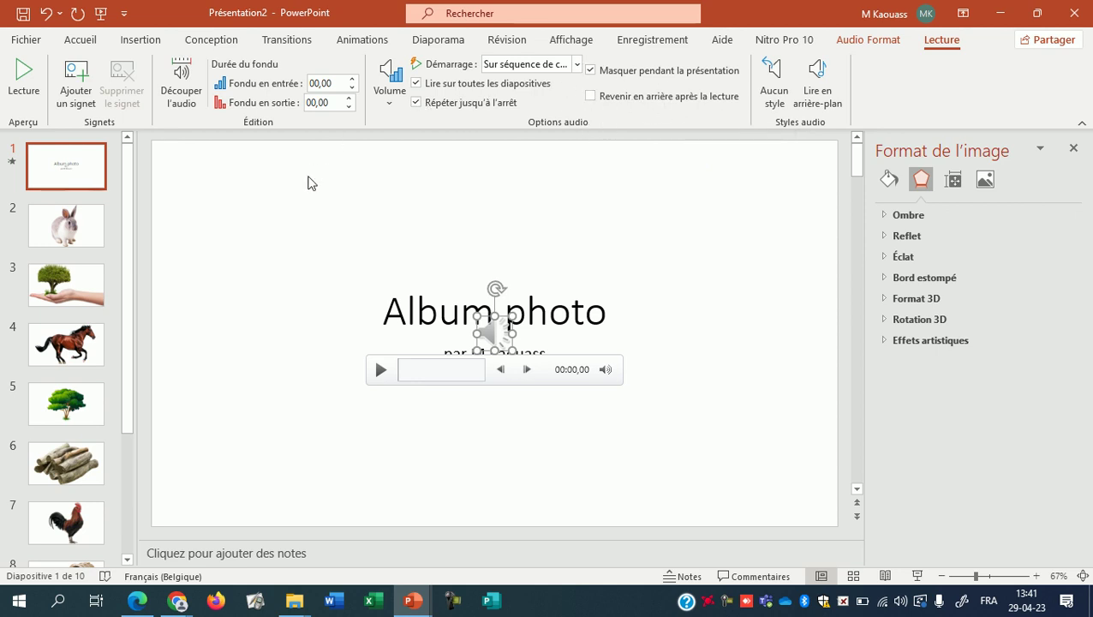
{"action": "left_click_drag", "start_coordinate": [129, 239], "coordinate": [127, 153]}
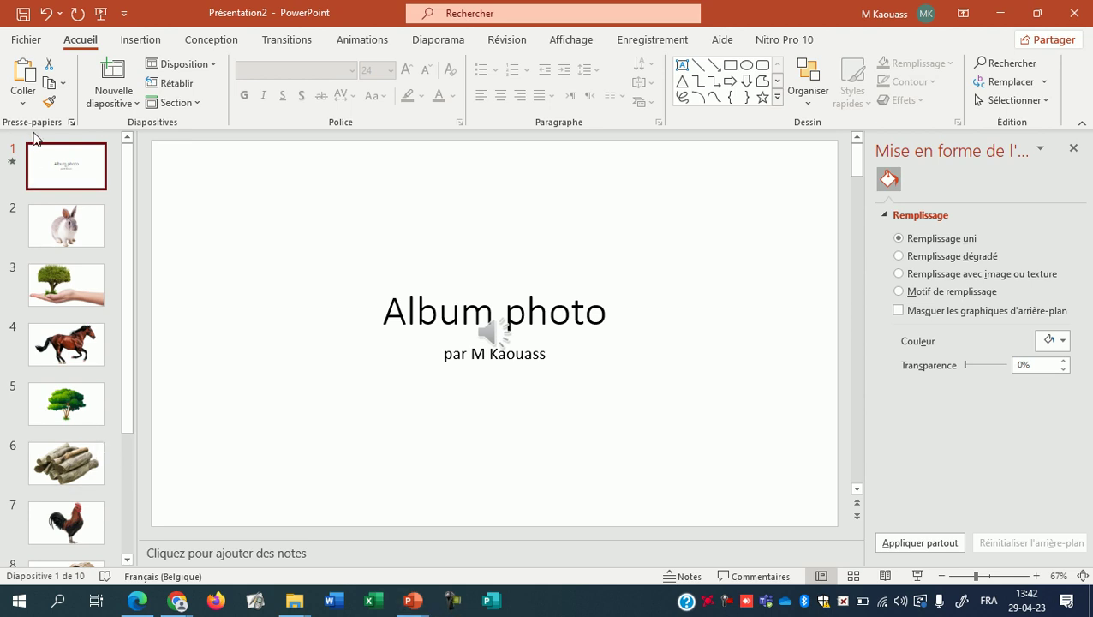
{"action": "left_click_drag", "start_coordinate": [126, 403], "coordinate": [126, 416]}
{"action": "scroll", "coordinate": [121, 296], "scroll_direction": "down", "scroll_amount": 2}
{"action": "scroll", "coordinate": [121, 296], "scroll_direction": "up", "scroll_amount": 3}
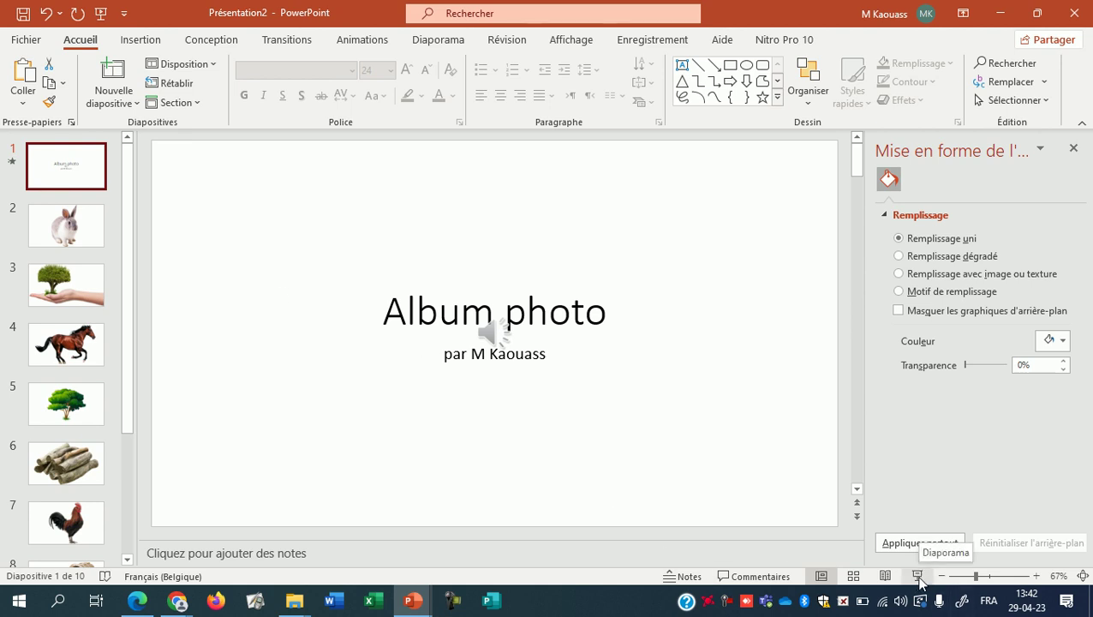
- Preview the slideshow through the rabbit, tree, horse and logs photos, then exit
{"action": "left_click", "coordinate": [917, 576]}
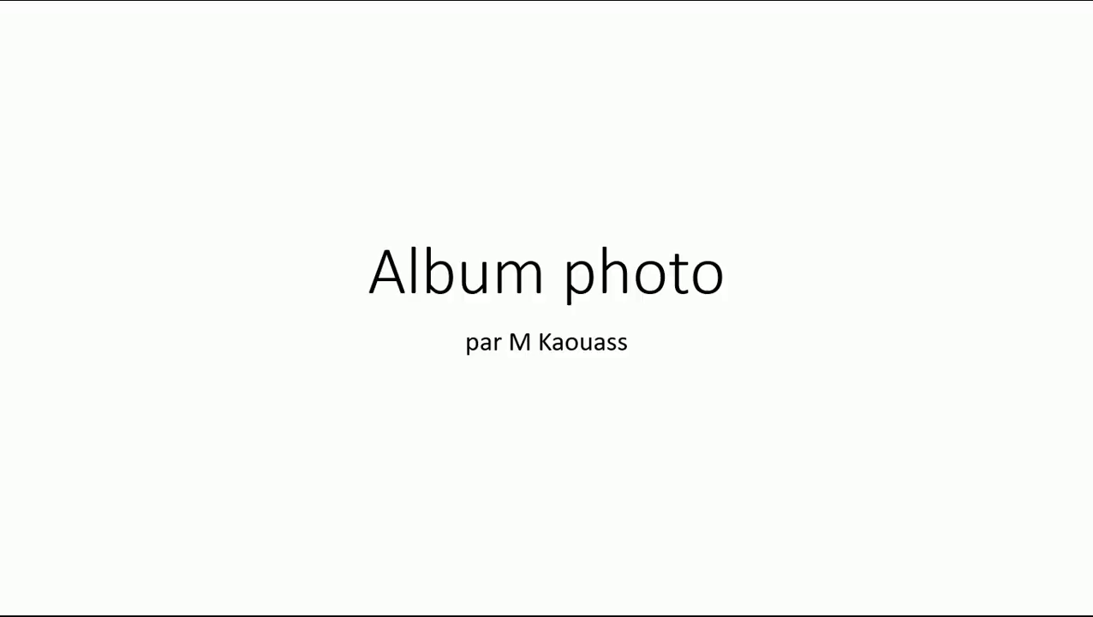
{"action": "left_click", "coordinate": [535, 460]}
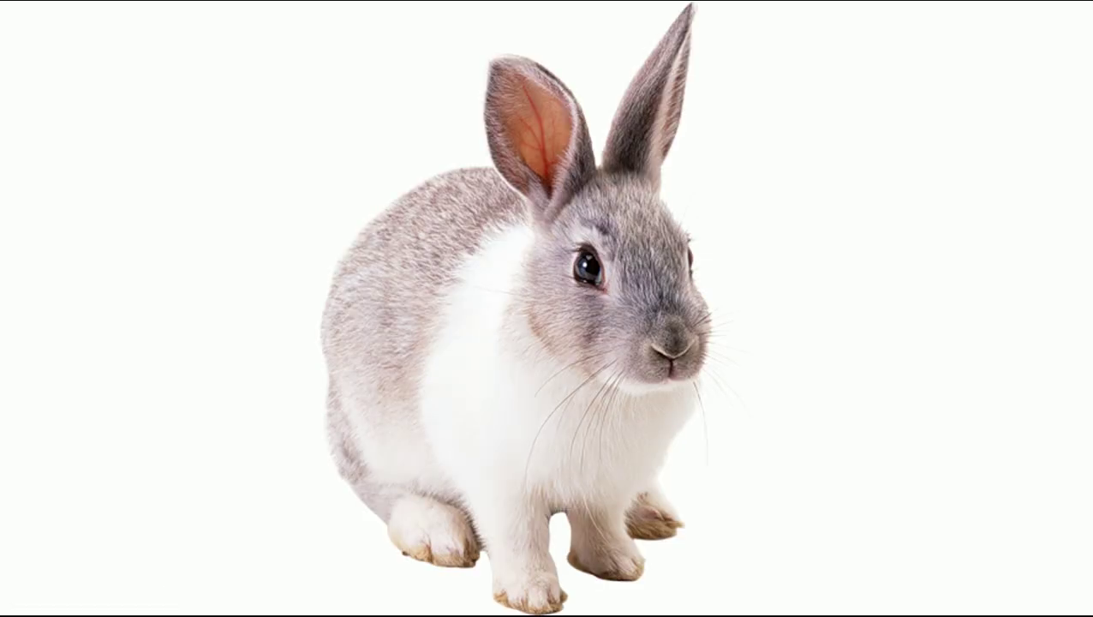
{"action": "key", "text": "Right"}
{"action": "key", "text": "Right"}
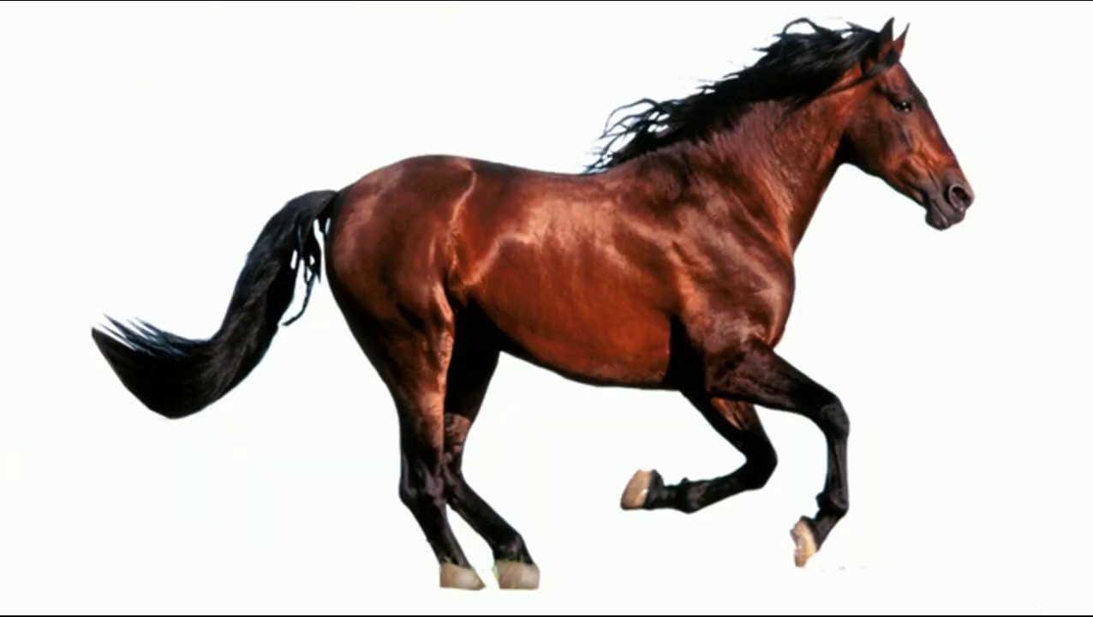
{"action": "key", "text": "Right"}
{"action": "key", "text": "Right"}
{"action": "key", "text": "Right"}
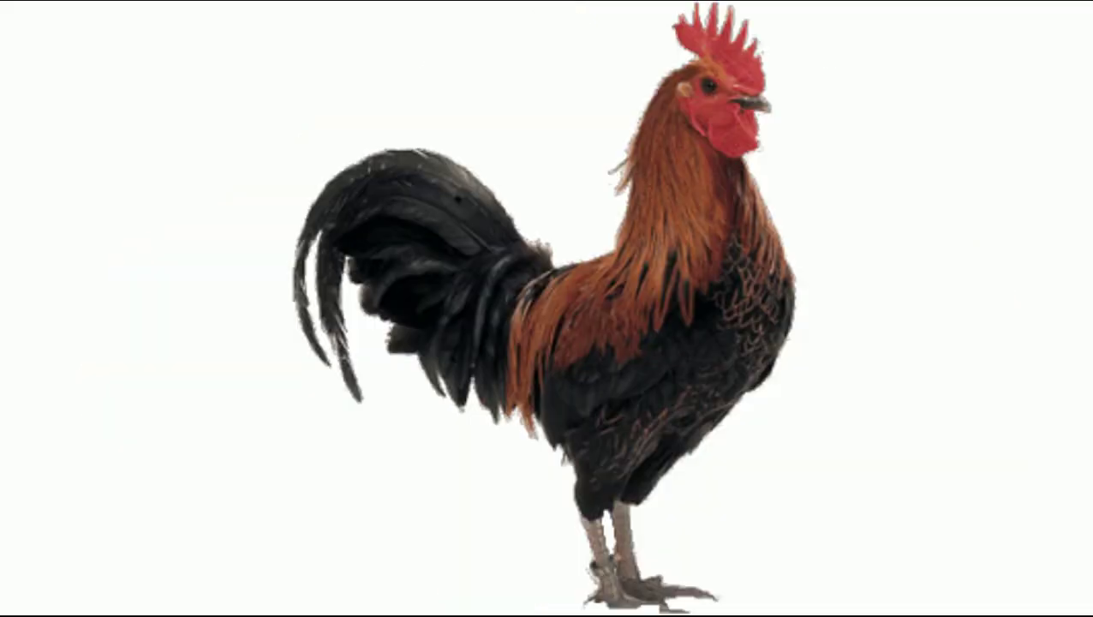
{"action": "key", "text": "Right"}
{"action": "key", "text": "Escape"}
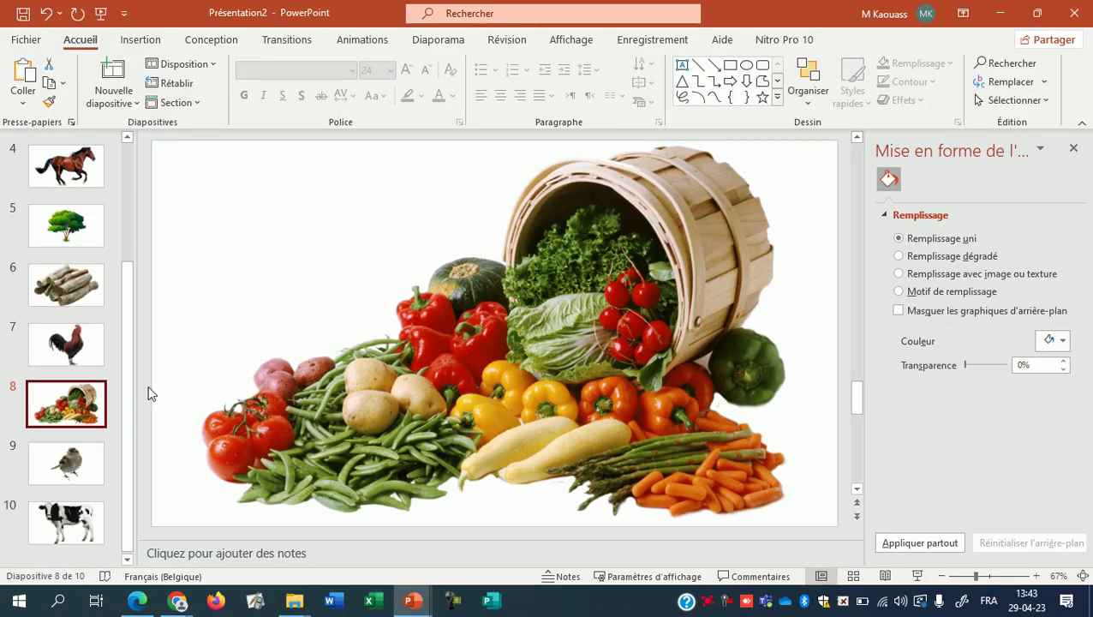
- Apply the Aléatoire transition with 01,50 duration to all ten slides
{"action": "left_click_drag", "start_coordinate": [130, 386], "coordinate": [124, 267]}
{"action": "left_click", "coordinate": [66, 175]}
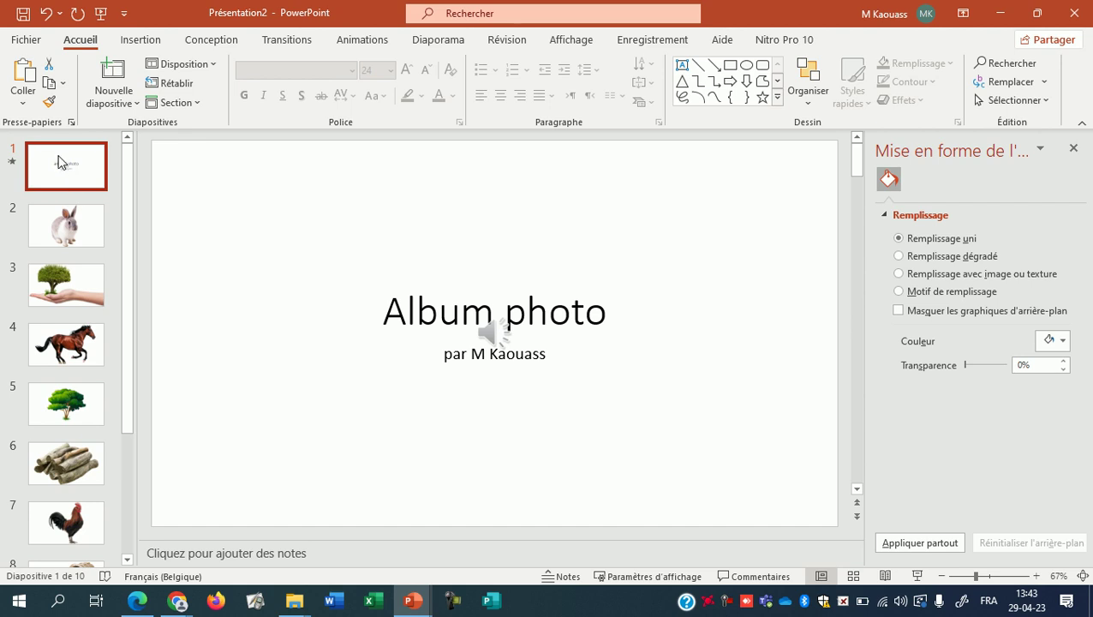
{"action": "left_click", "coordinate": [293, 41]}
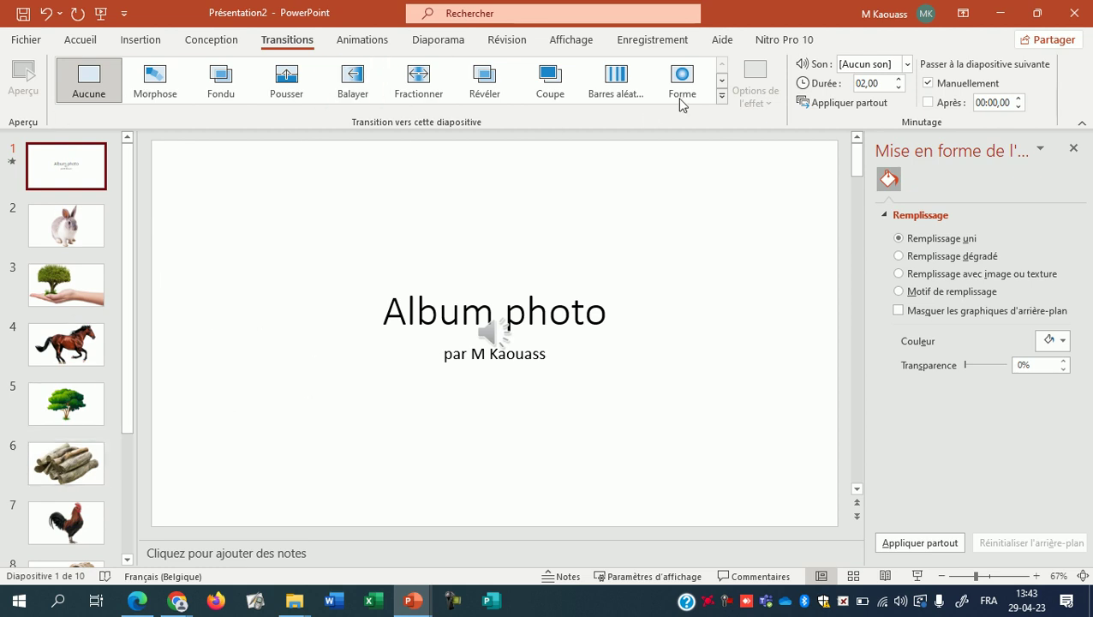
{"action": "left_click", "coordinate": [721, 96]}
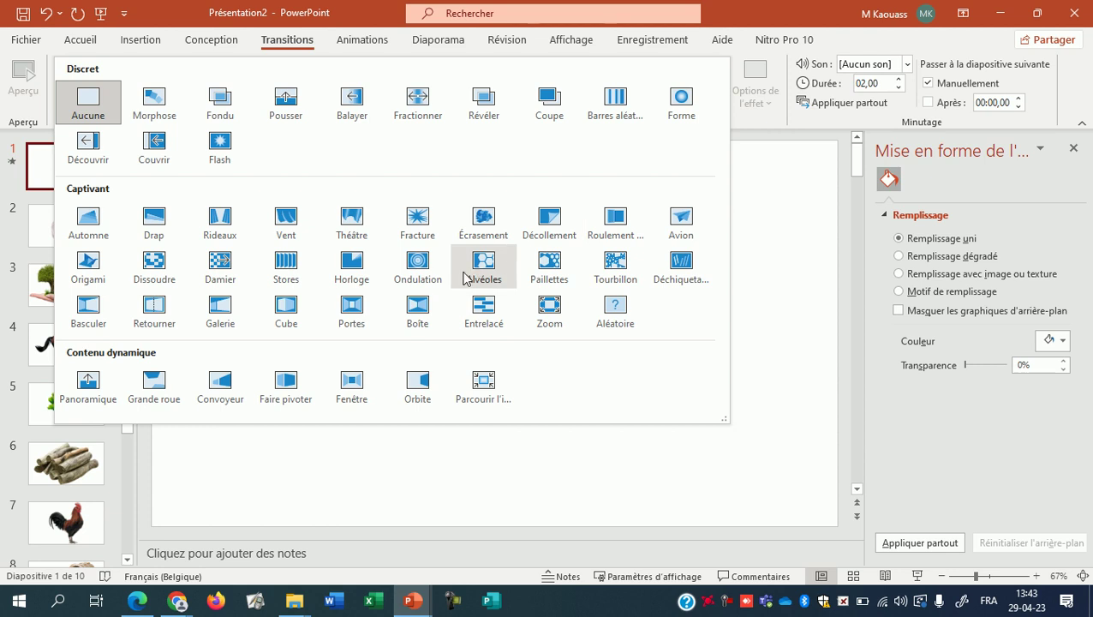
{"action": "left_click", "coordinate": [617, 312]}
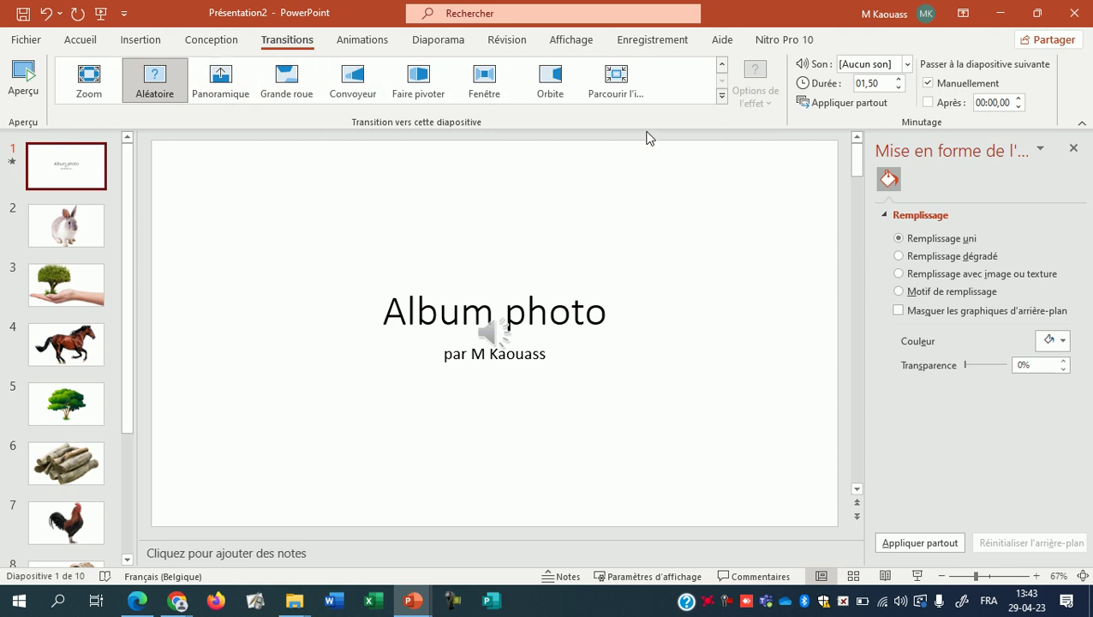
{"action": "left_click", "coordinate": [843, 103]}
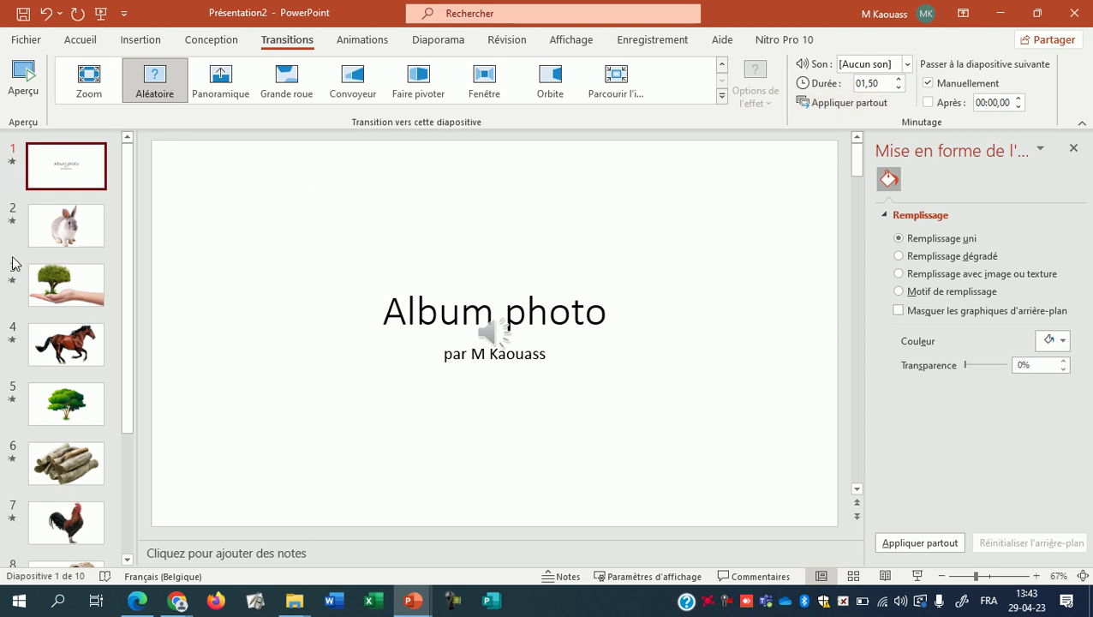
{"action": "left_click", "coordinate": [61, 398]}
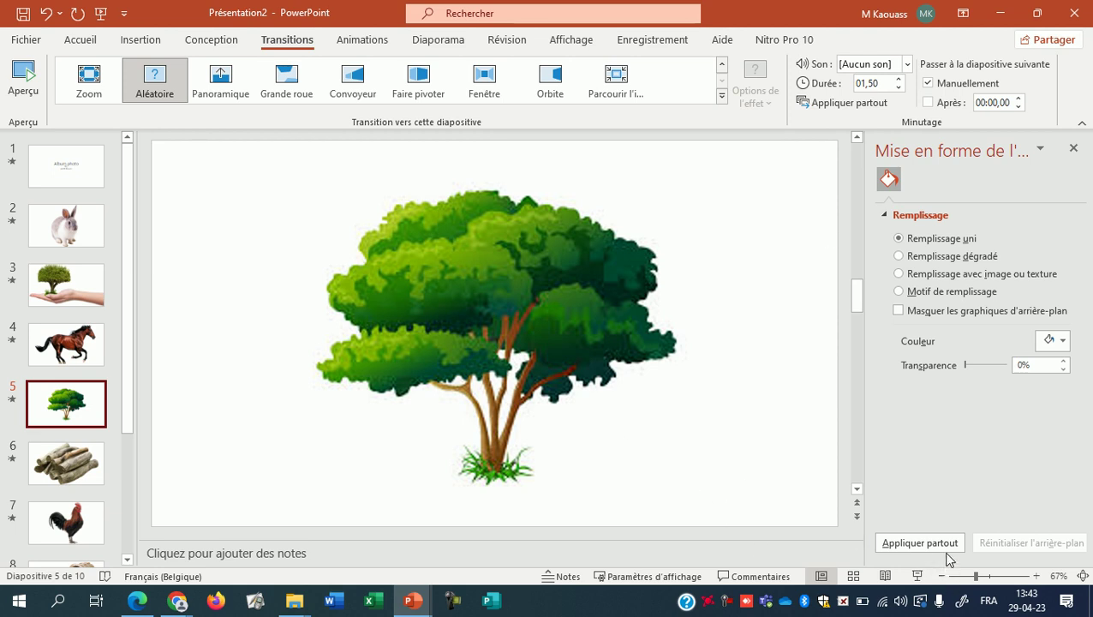
- Close the Format Background pane and scroll through the slide list
{"action": "left_click", "coordinate": [1074, 147]}
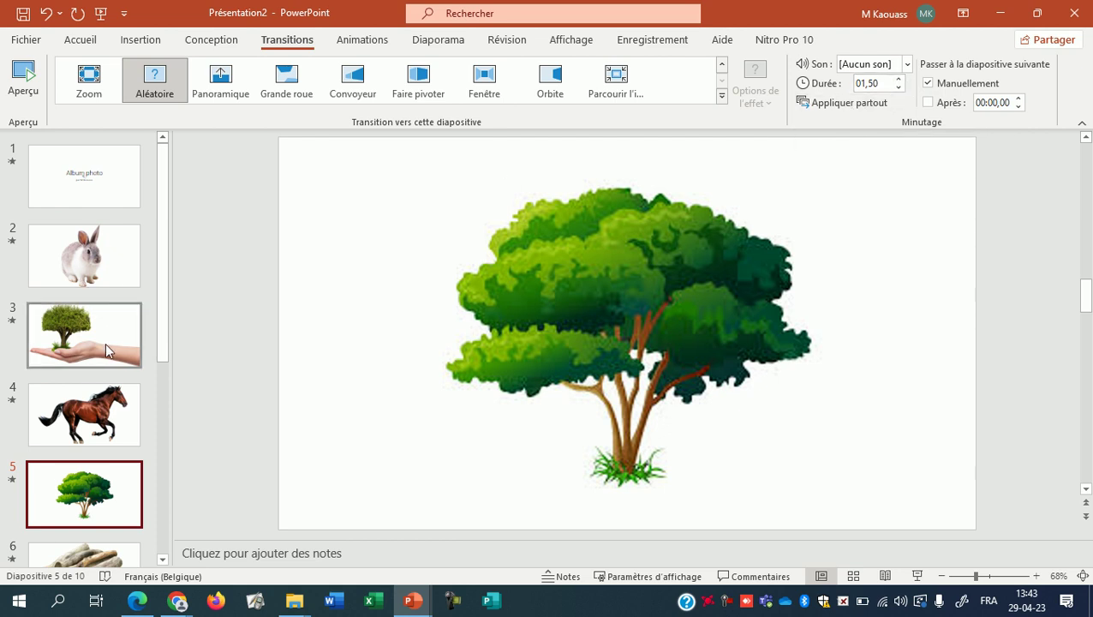
{"action": "scroll", "coordinate": [165, 385], "scroll_direction": "down", "scroll_amount": 2}
{"action": "scroll", "coordinate": [169, 371], "scroll_direction": "down", "scroll_amount": 1}
{"action": "scroll", "coordinate": [170, 371], "scroll_direction": "up", "scroll_amount": 4}
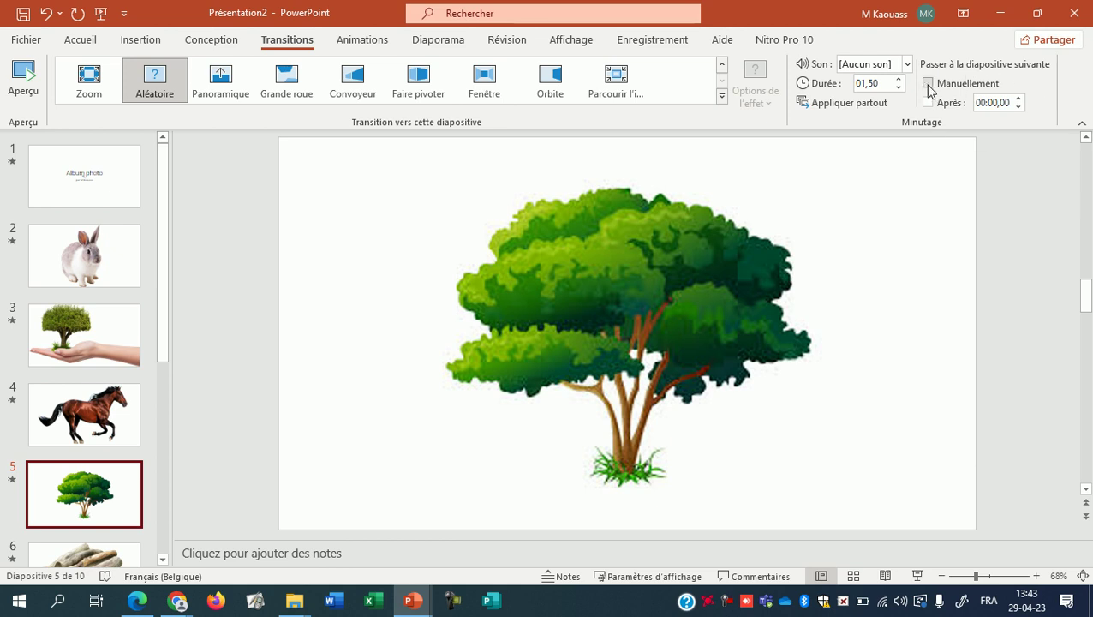
- Make every slide advance automatically after 00:02,00 instead of manually, then return to the title slide
{"action": "left_click", "coordinate": [928, 103]}
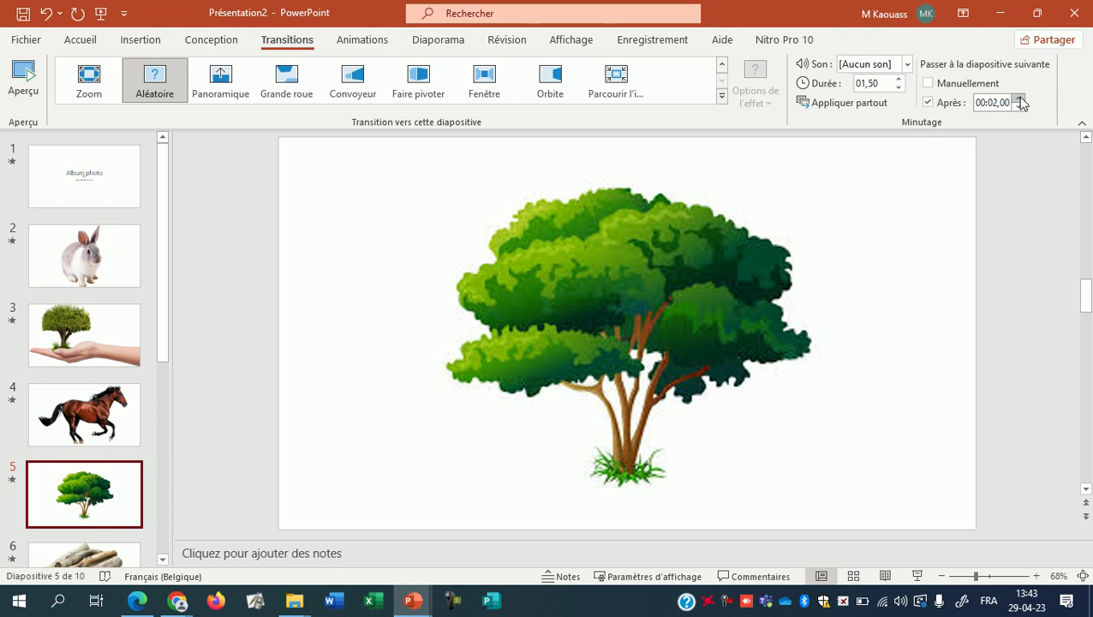
{"action": "left_click", "coordinate": [1019, 98]}
{"action": "left_click", "coordinate": [828, 105]}
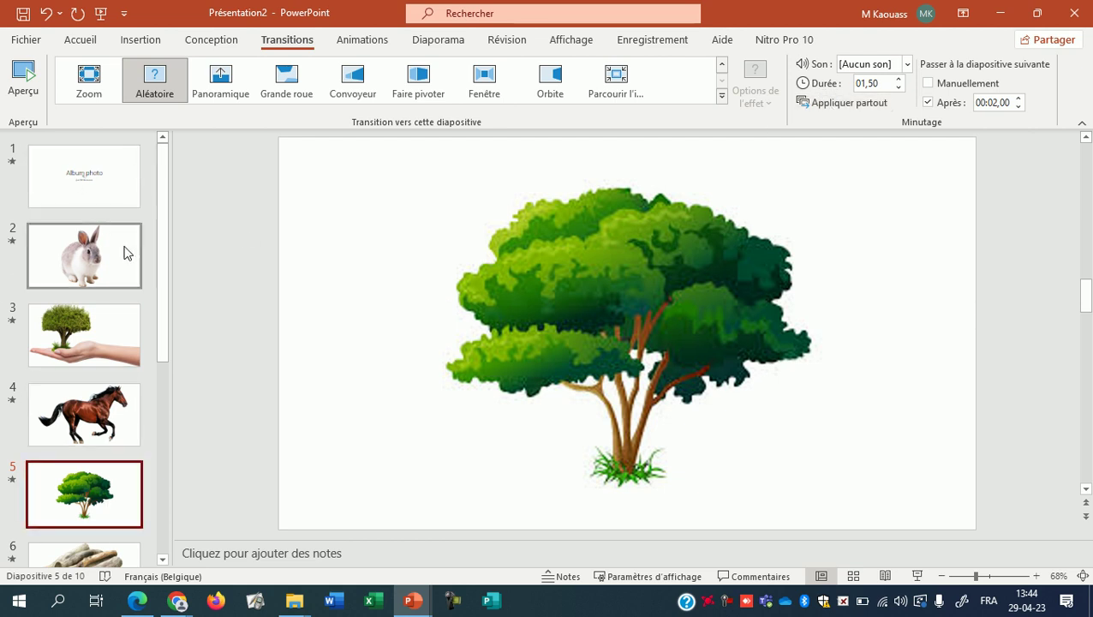
{"action": "left_click", "coordinate": [121, 180]}
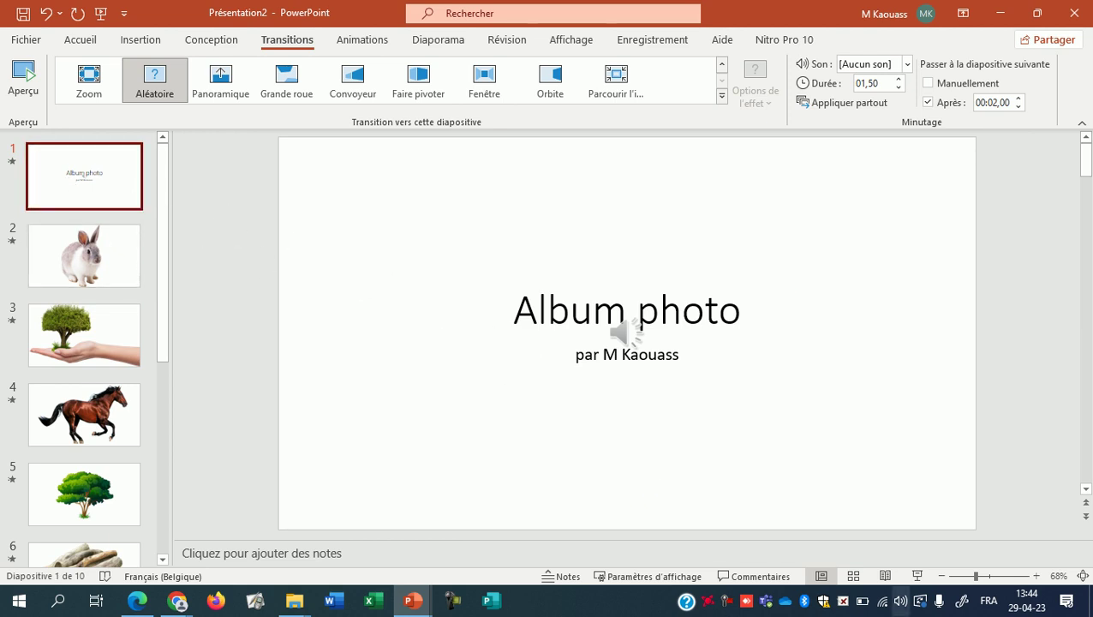
- Preview the album as a slide show, then reselect the title slide and show the Enregistrement options
{"action": "left_click", "coordinate": [917, 578]}
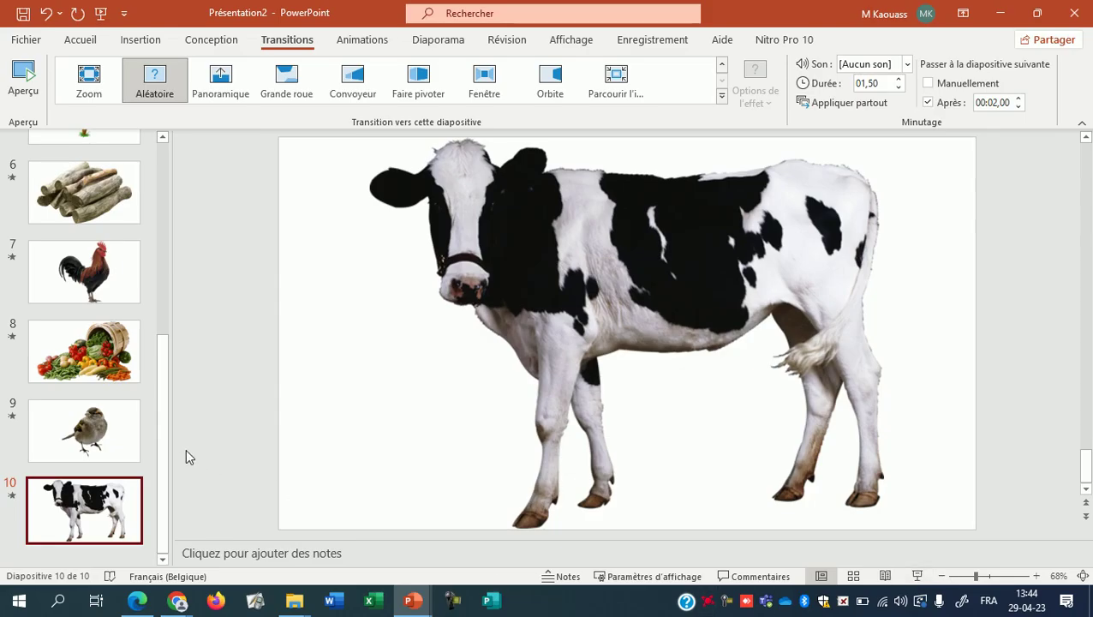
{"action": "left_click_drag", "start_coordinate": [160, 430], "coordinate": [166, 139]}
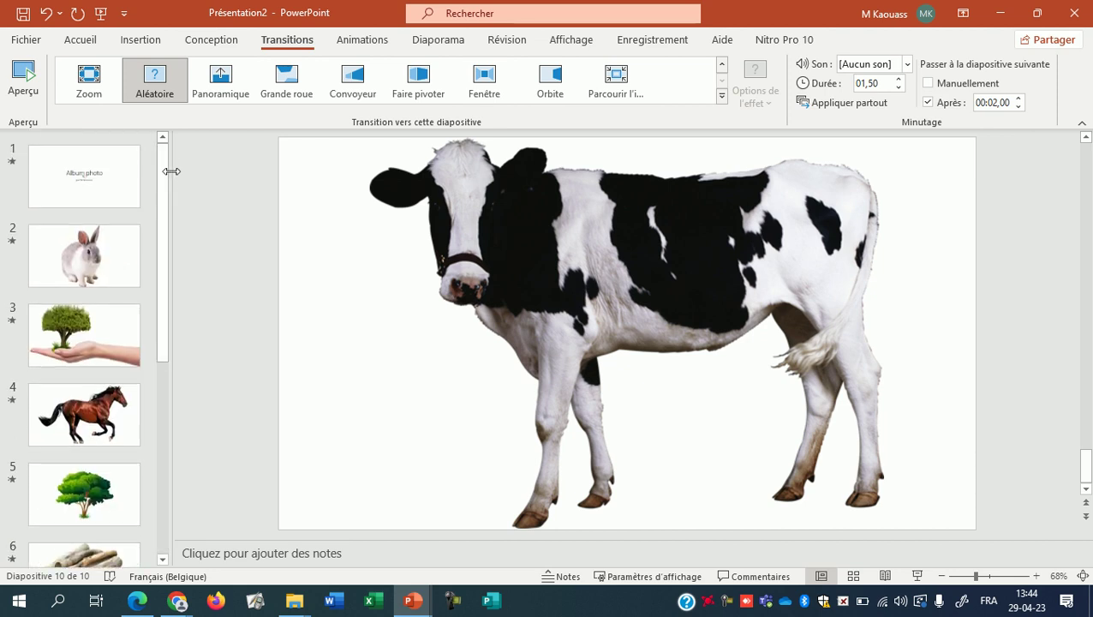
{"action": "left_click", "coordinate": [95, 203]}
{"action": "key", "text": "Down"}
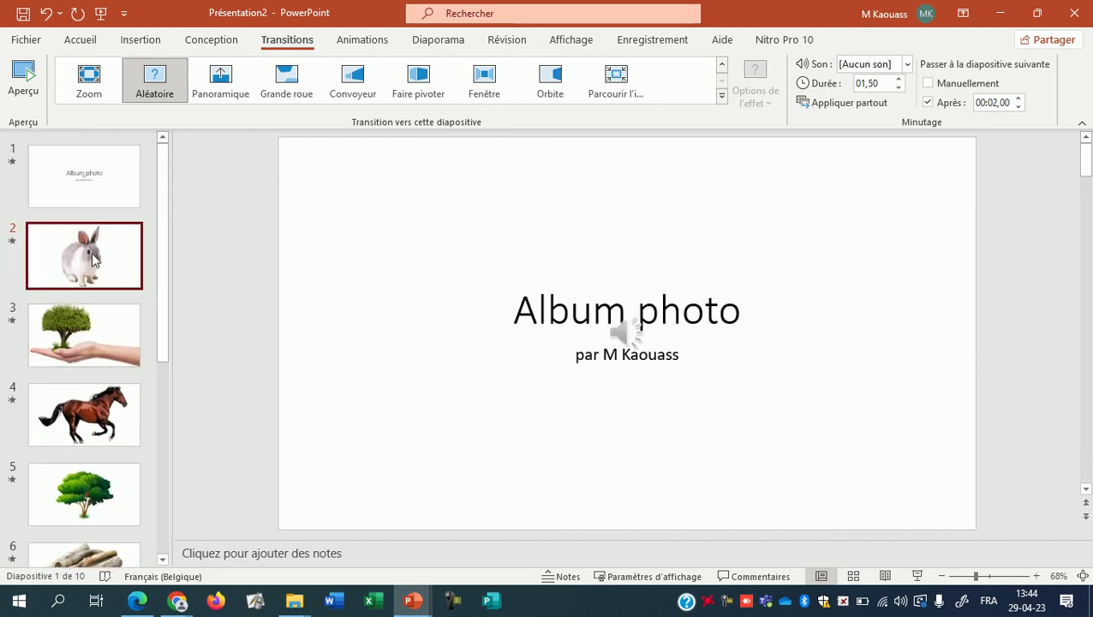
{"action": "left_click", "coordinate": [119, 192]}
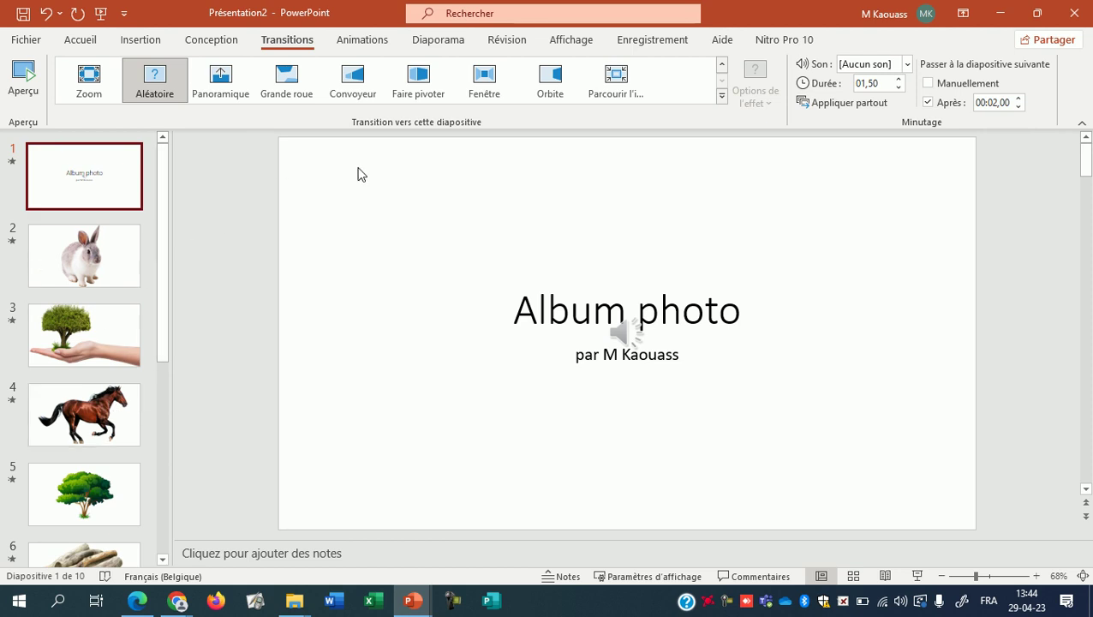
{"action": "left_click", "coordinate": [655, 41]}
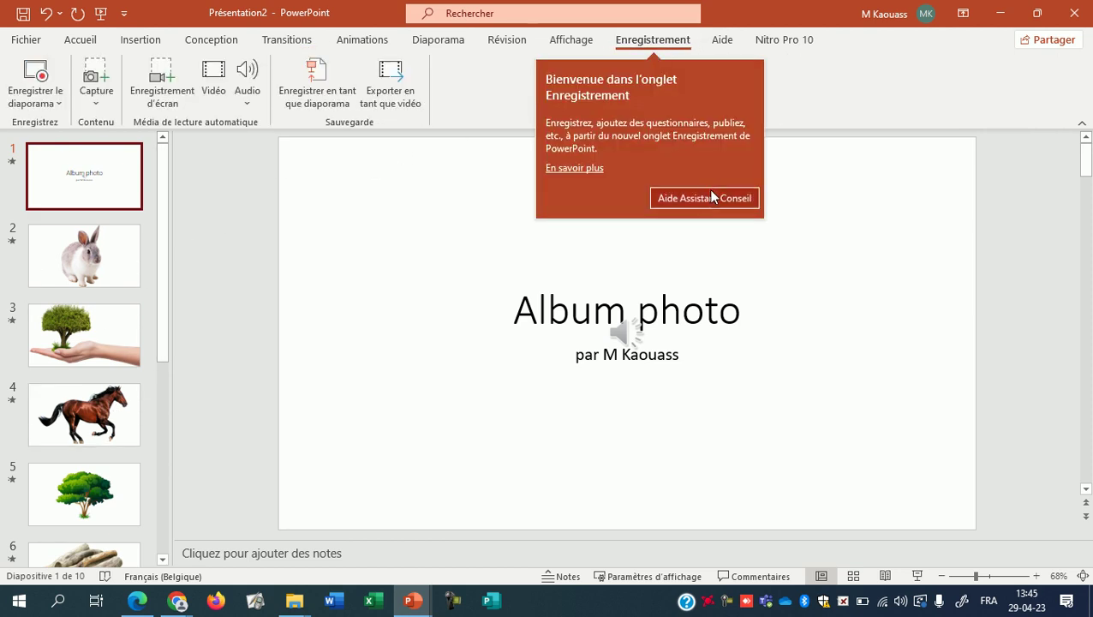
- Export the presentation as the video Album photo.mp4 into the Bureau > PowerPoint folder
{"action": "left_click", "coordinate": [846, 120]}
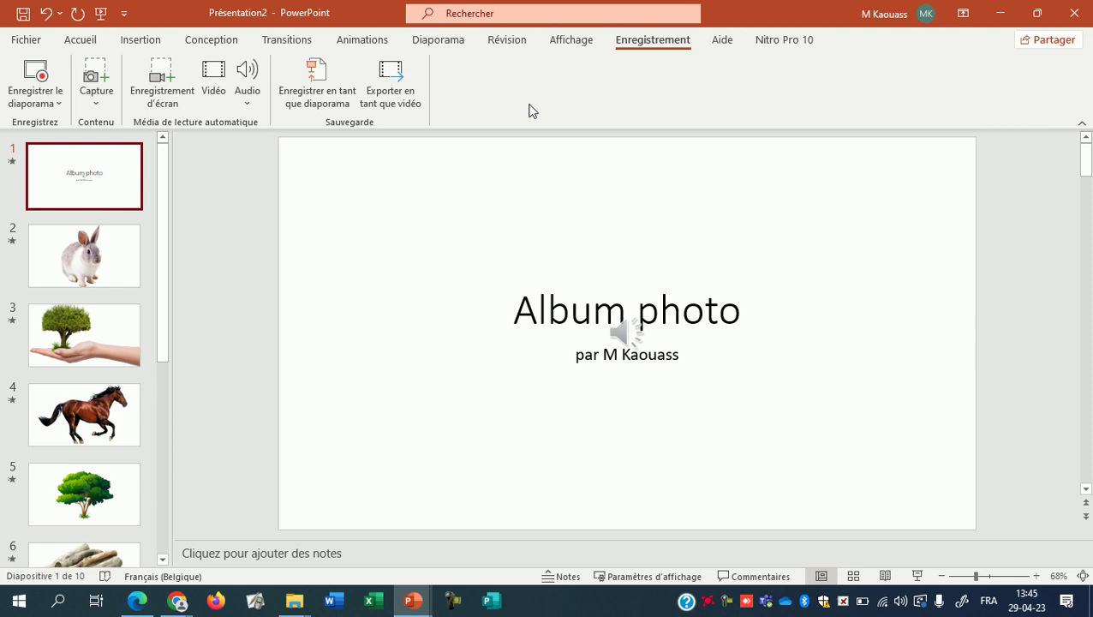
{"action": "left_click", "coordinate": [397, 100]}
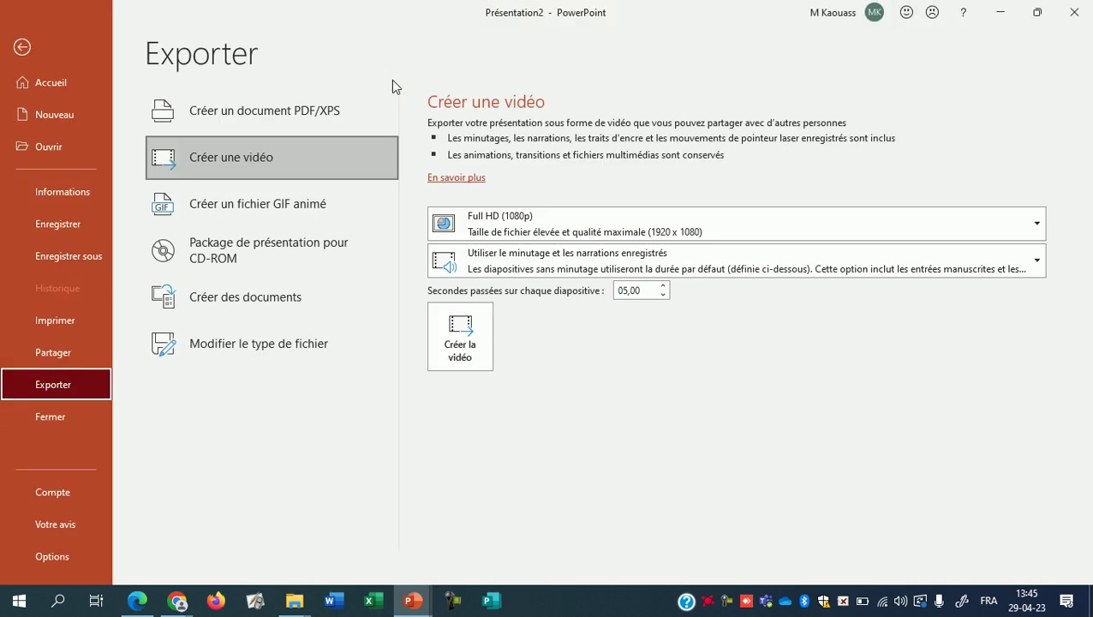
{"action": "left_click", "coordinate": [470, 345]}
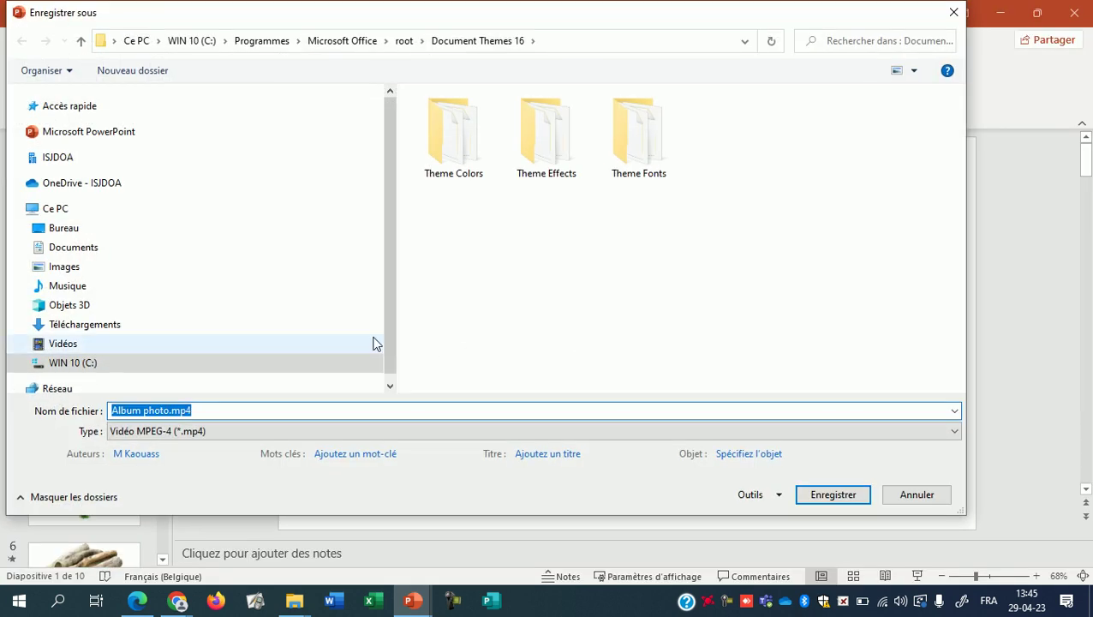
{"action": "left_click", "coordinate": [64, 228]}
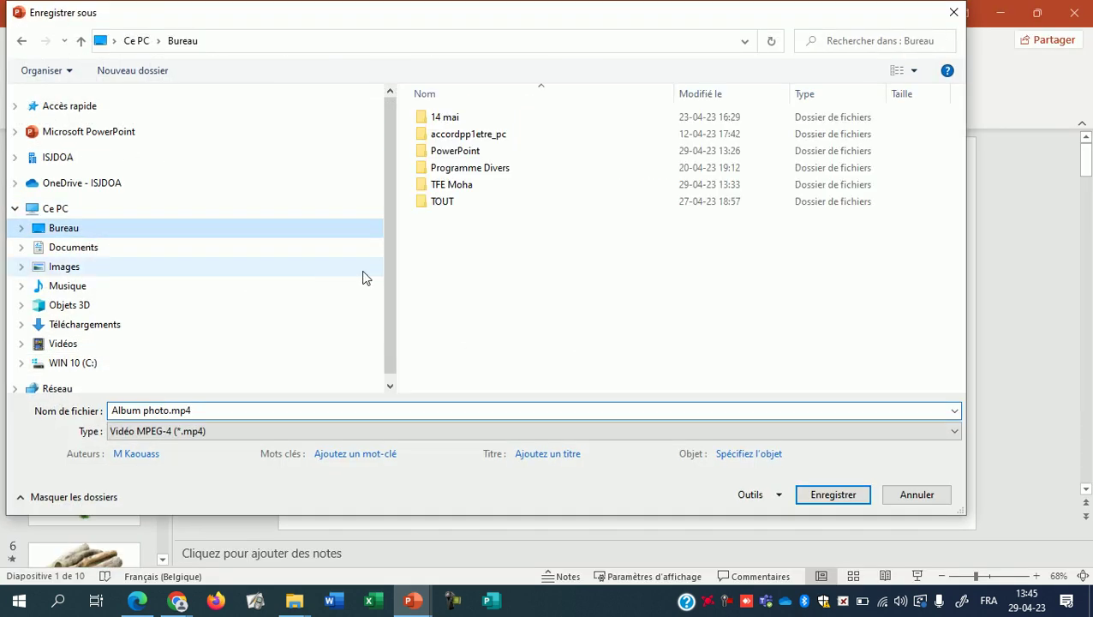
{"action": "double_click", "coordinate": [455, 151]}
{"action": "left_click", "coordinate": [147, 409]}
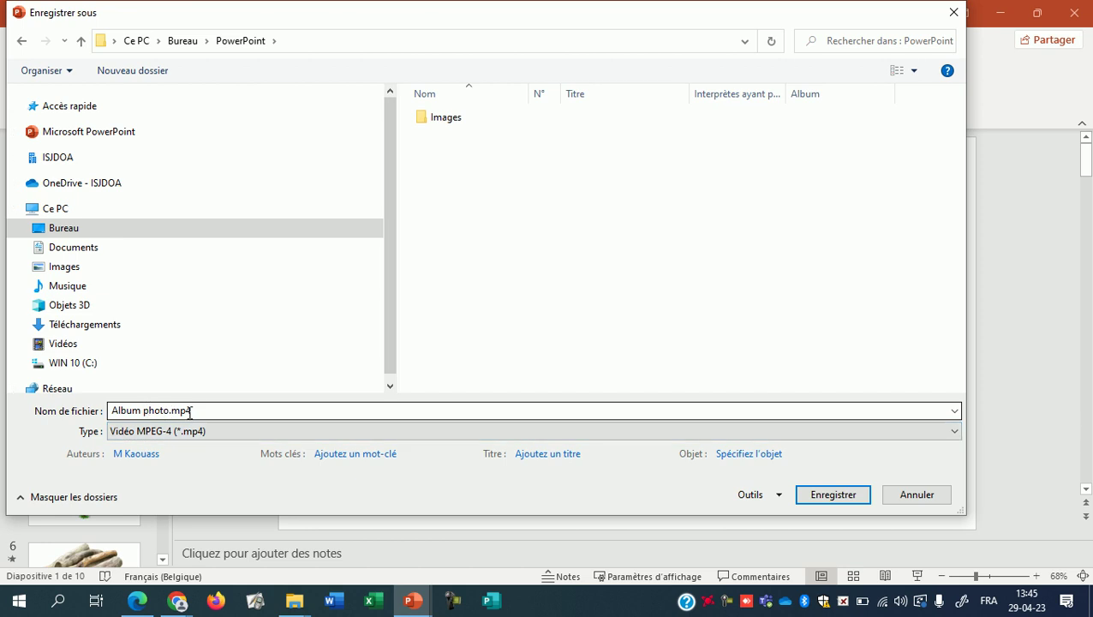
{"action": "left_click", "coordinate": [842, 503]}
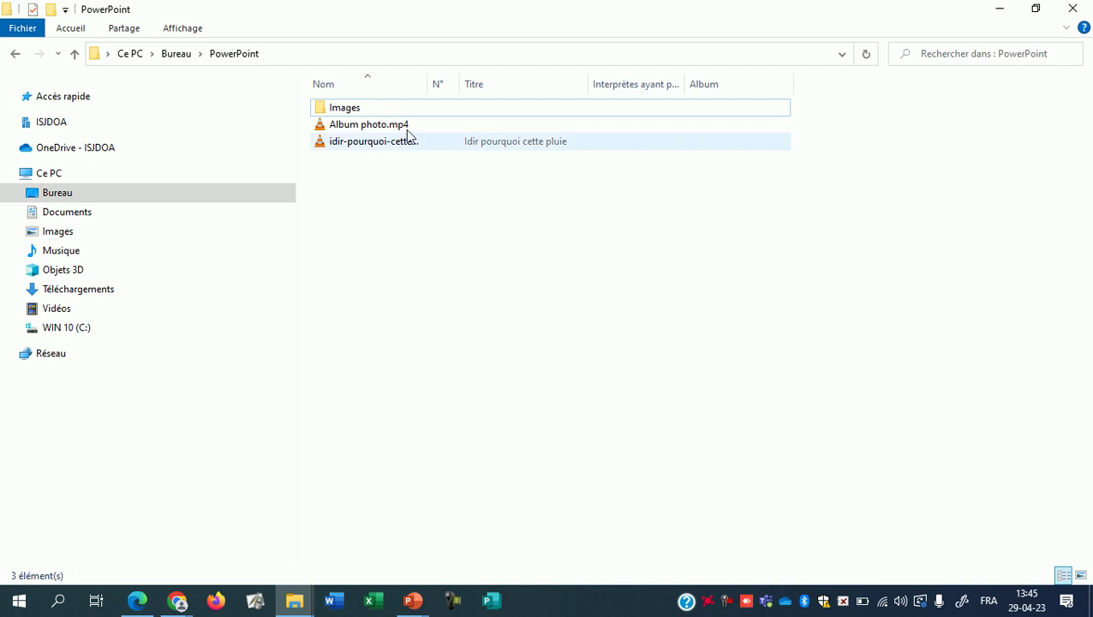
- In File Explorer, widen the name column and play Album photo.mp4 in VLC
{"action": "left_click_drag", "start_coordinate": [428, 79], "coordinate": [485, 80]}
{"action": "left_click", "coordinate": [368, 128]}
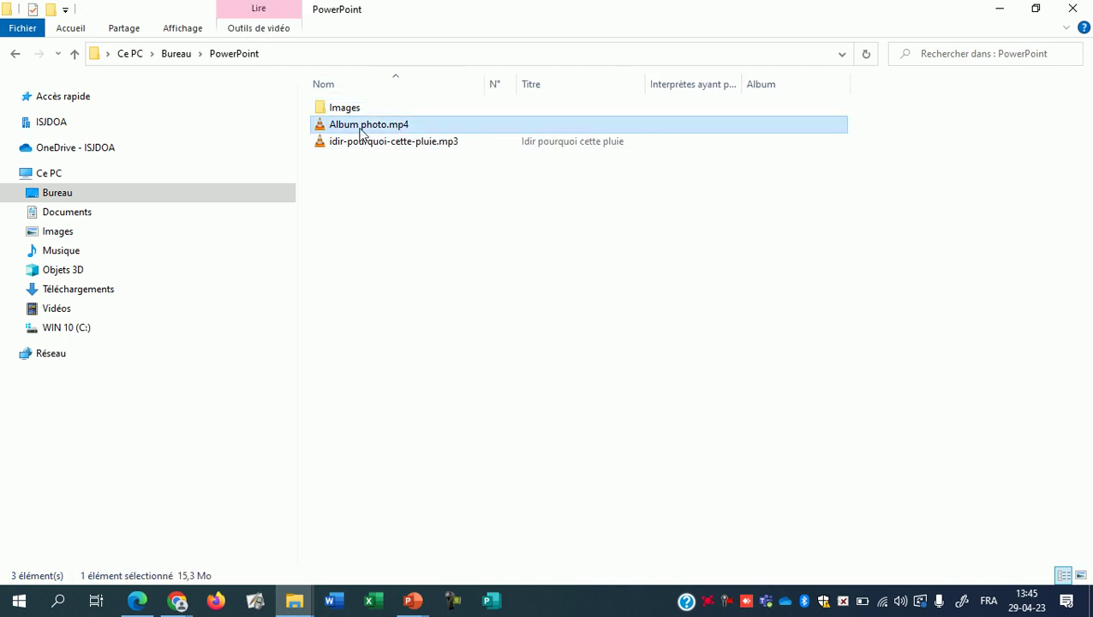
{"action": "double_click", "coordinate": [369, 128]}
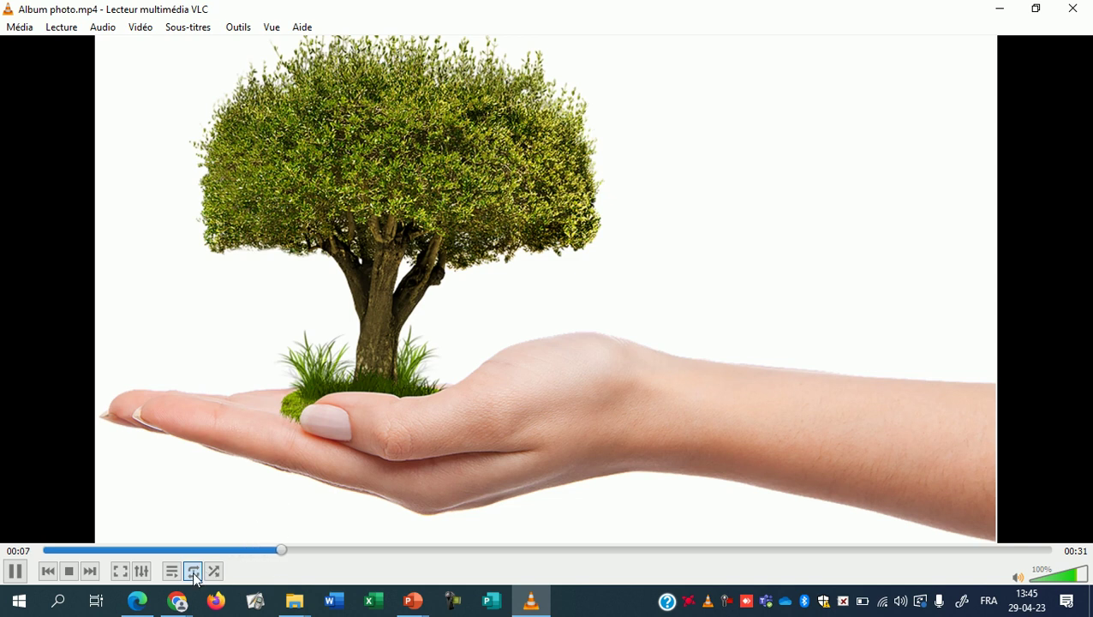
- Turn on looping in VLC and jump toward the end of Album photo.mp4
{"action": "left_click", "coordinate": [194, 572]}
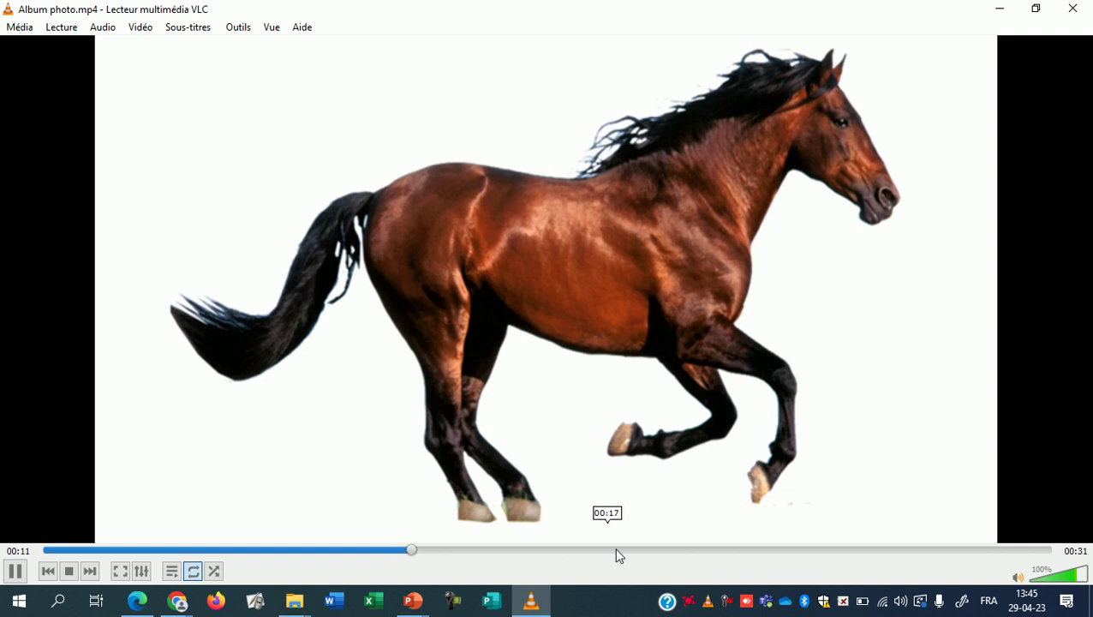
{"action": "left_click", "coordinate": [996, 549]}
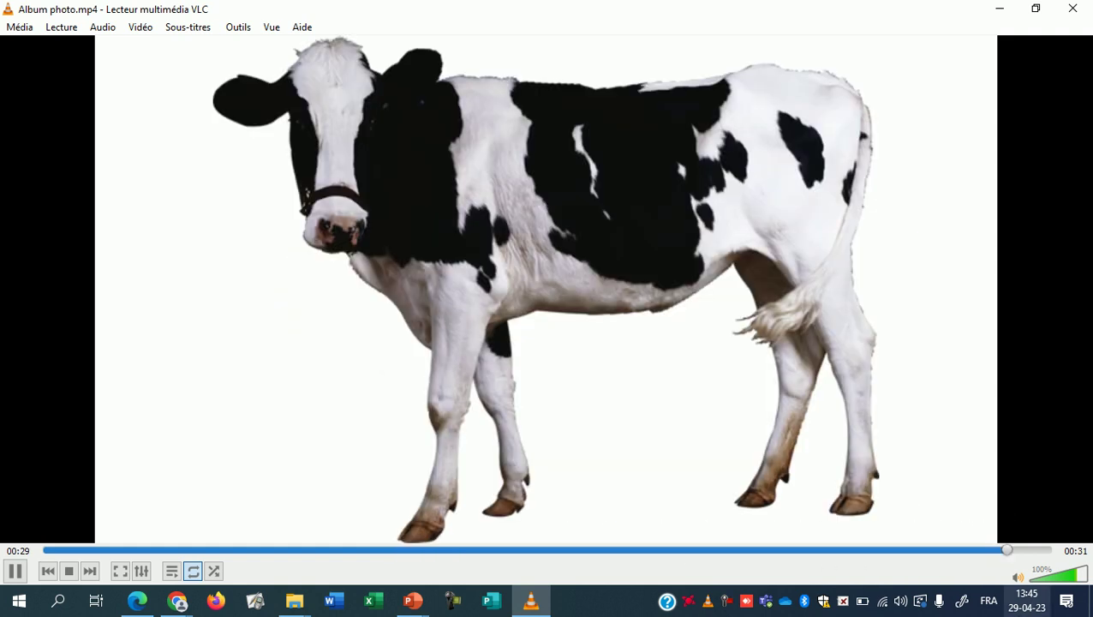